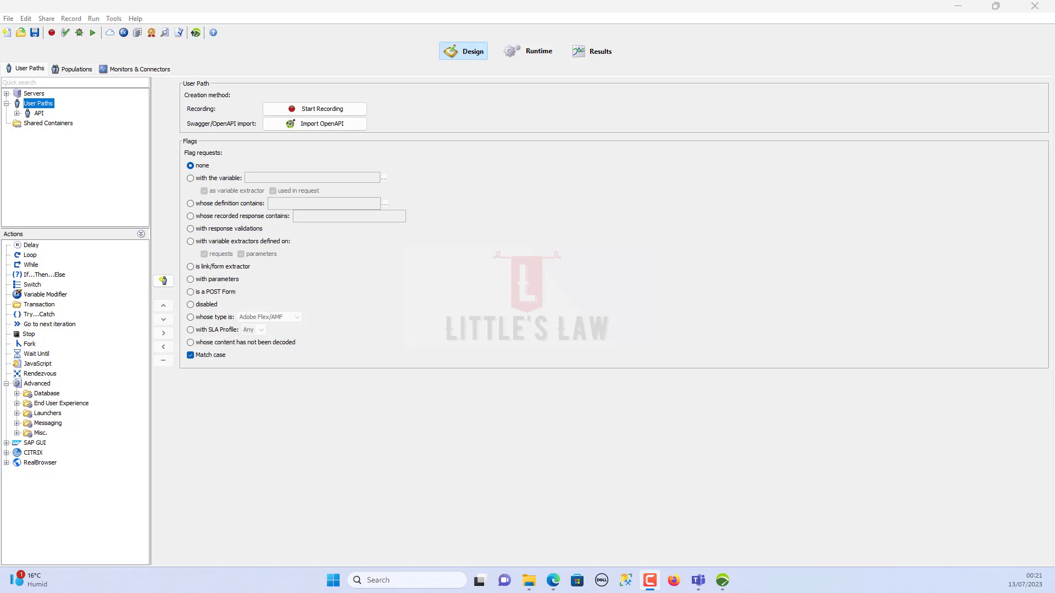
Step: Look at the runtime scenario settings, and open the Catalog.action request in the API user path's Actions container
{"action": "left_click", "coordinate": [535, 55]}
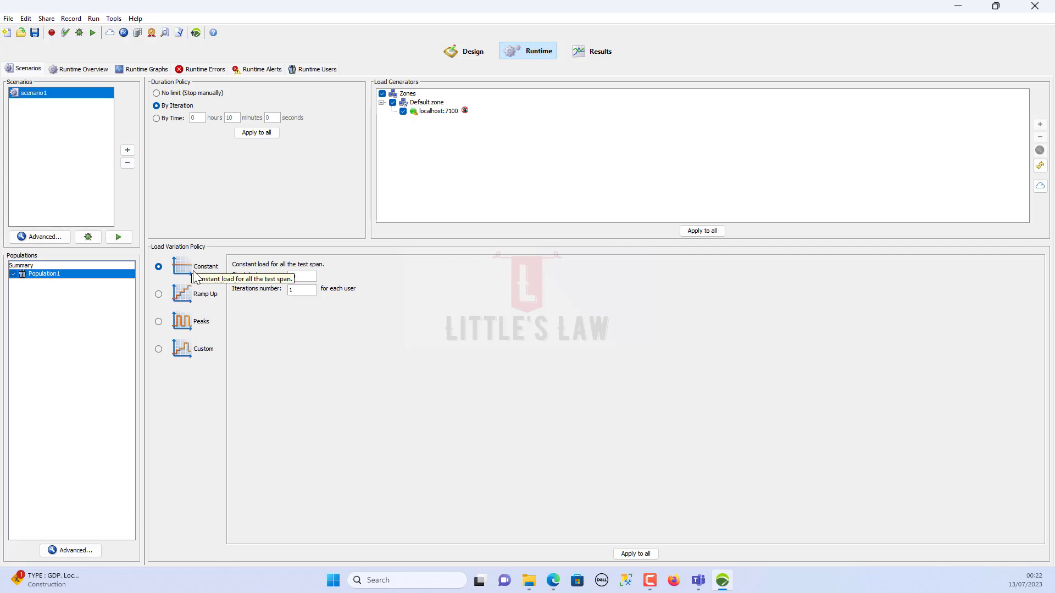
{"action": "left_click", "coordinate": [451, 51]}
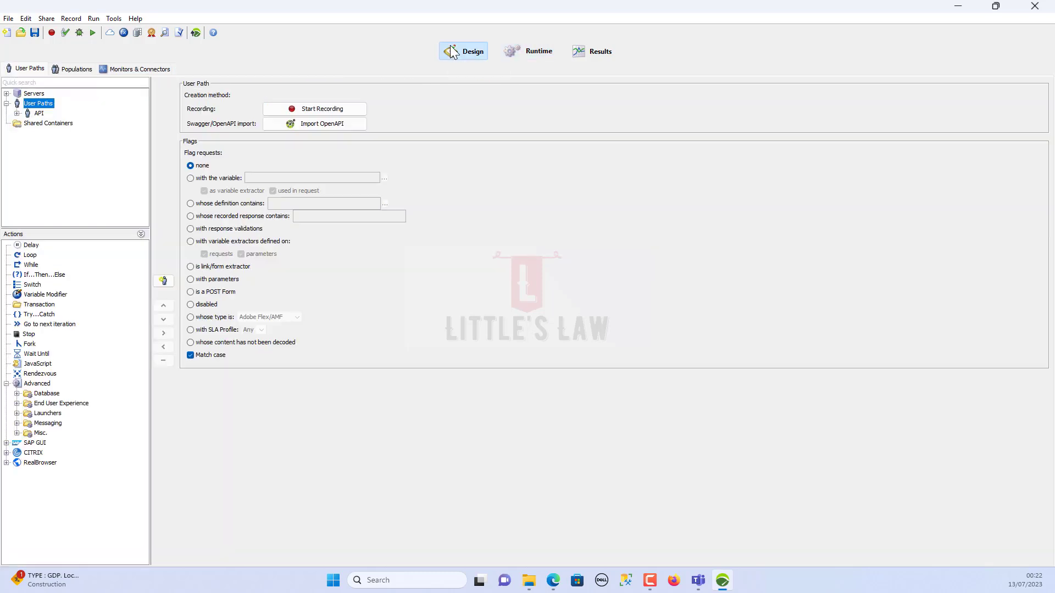
{"action": "left_click", "coordinate": [17, 113]}
{"action": "left_click", "coordinate": [27, 133]}
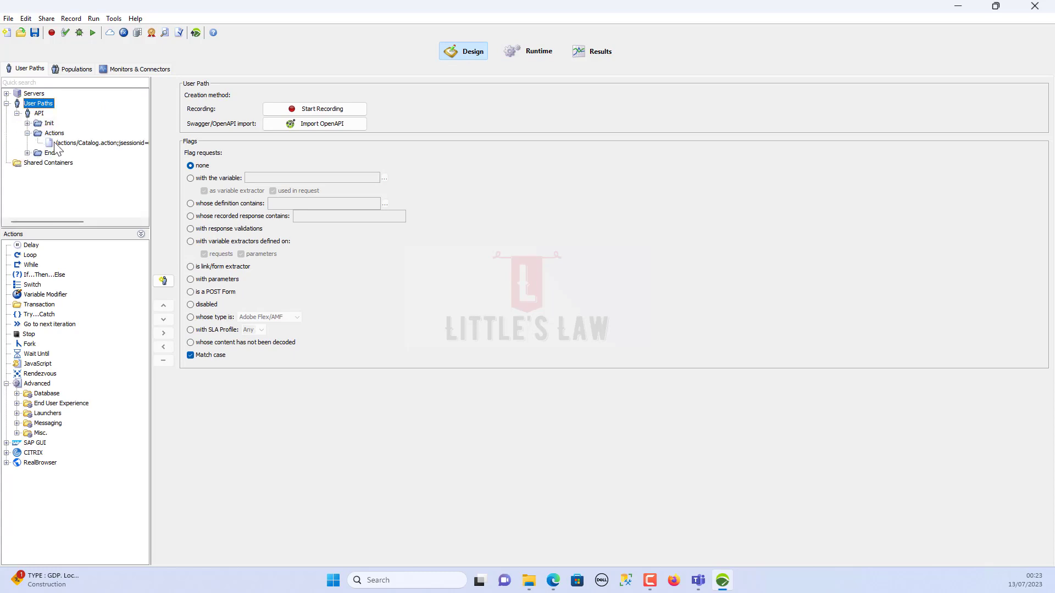
{"action": "left_click", "coordinate": [62, 144]}
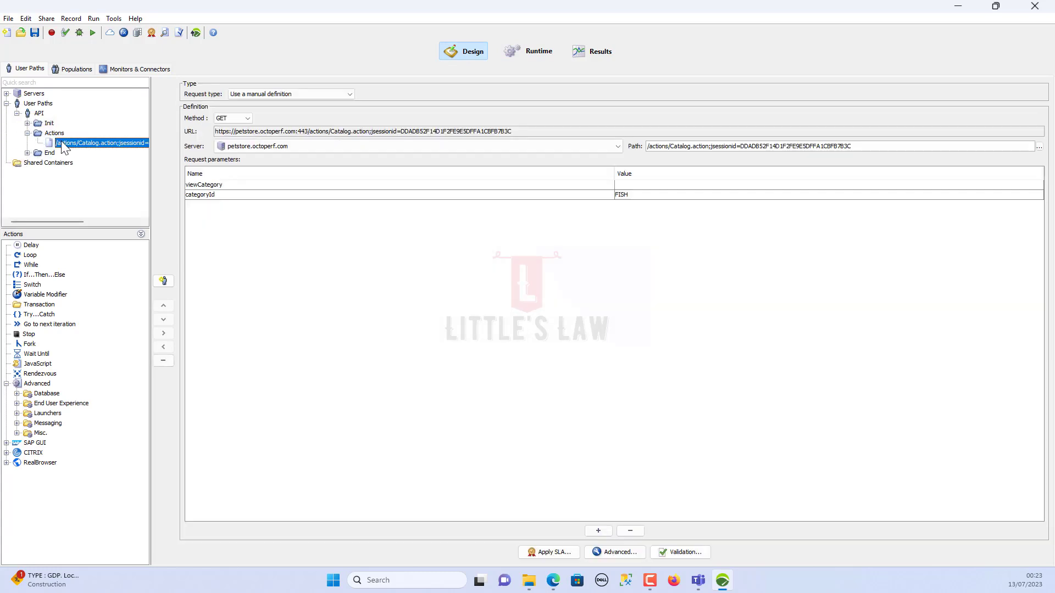
Step: Set the cache handling of the API user path in Population1 to New user
{"action": "left_click", "coordinate": [70, 70]}
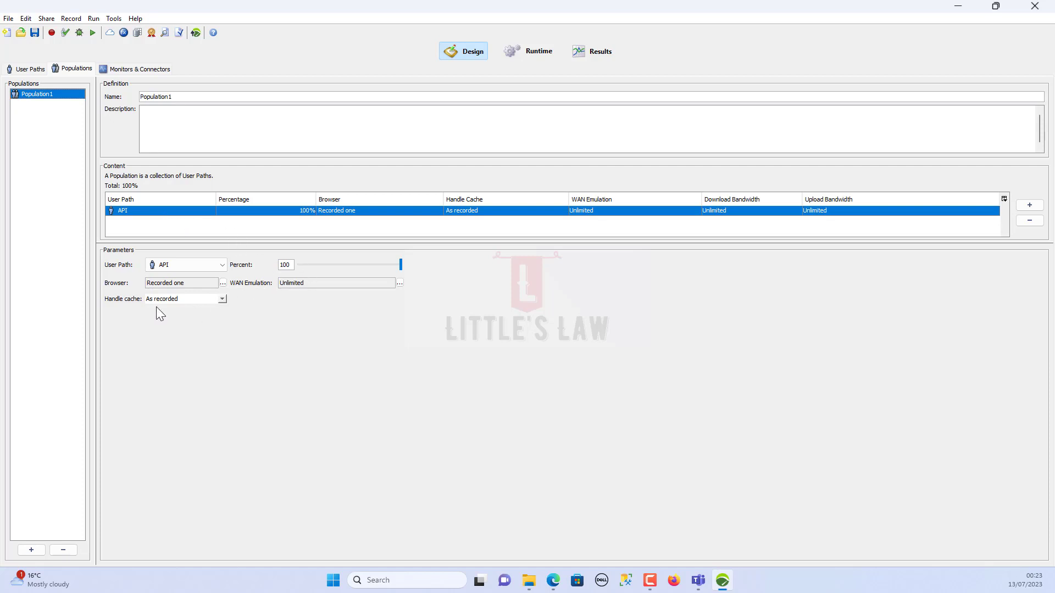
{"action": "left_click", "coordinate": [221, 300]}
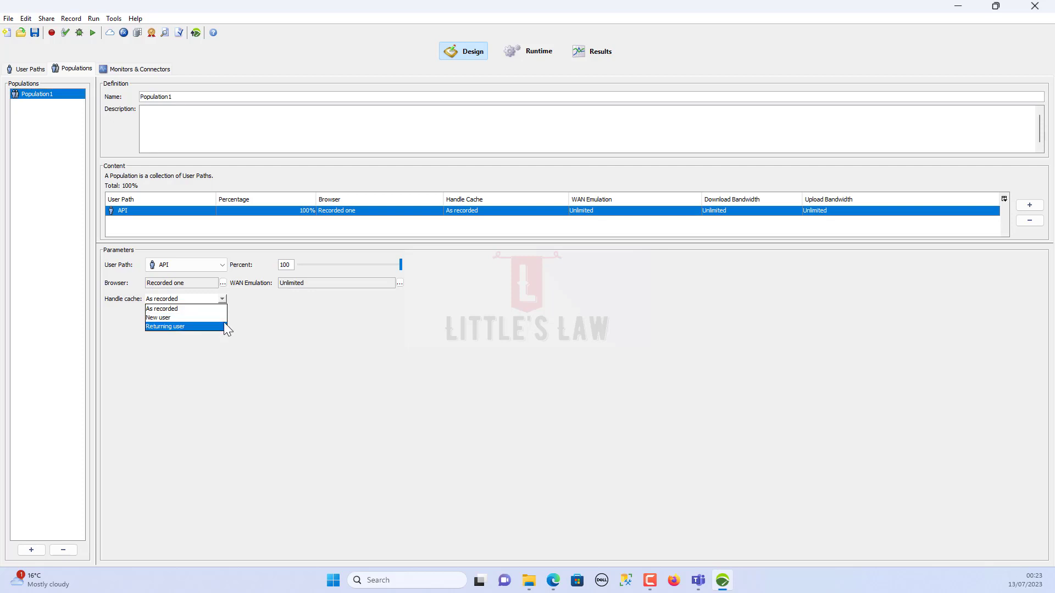
{"action": "left_click", "coordinate": [222, 317]}
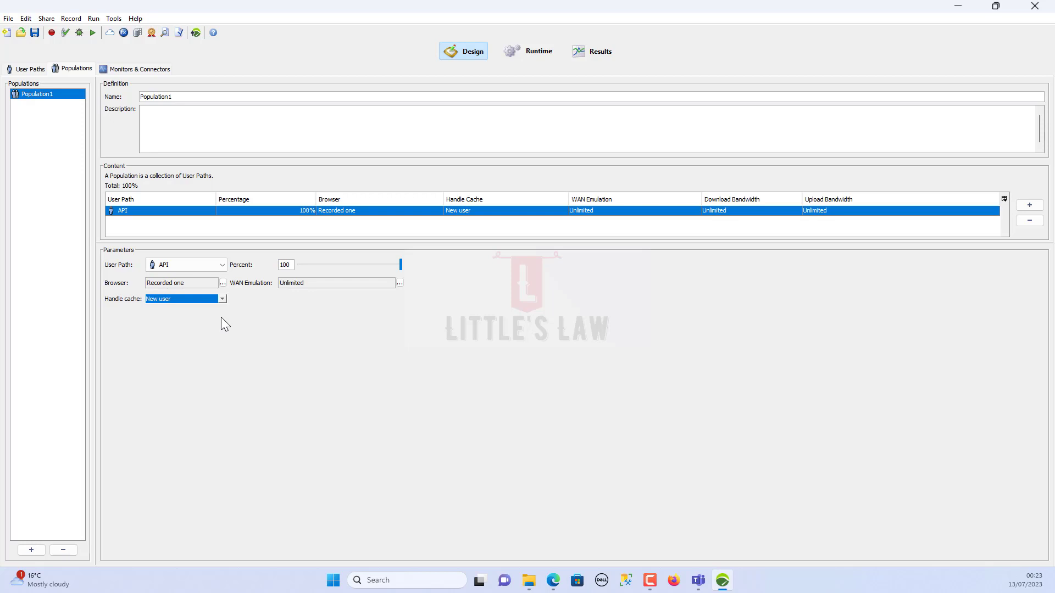
Step: Assign the Windows desktop Chrome 78.0 browser profile to the API user path in Population1
{"action": "left_click", "coordinate": [223, 284]}
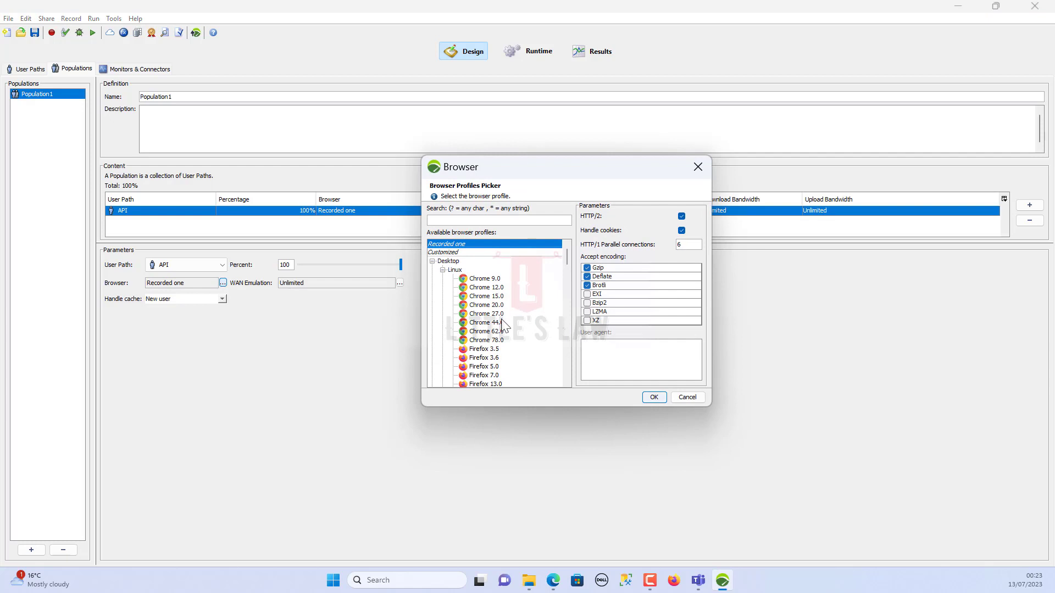
{"action": "scroll", "coordinate": [505, 336], "scroll_direction": "down", "scroll_amount": 3}
{"action": "scroll", "coordinate": [506, 336], "scroll_direction": "down", "scroll_amount": 5}
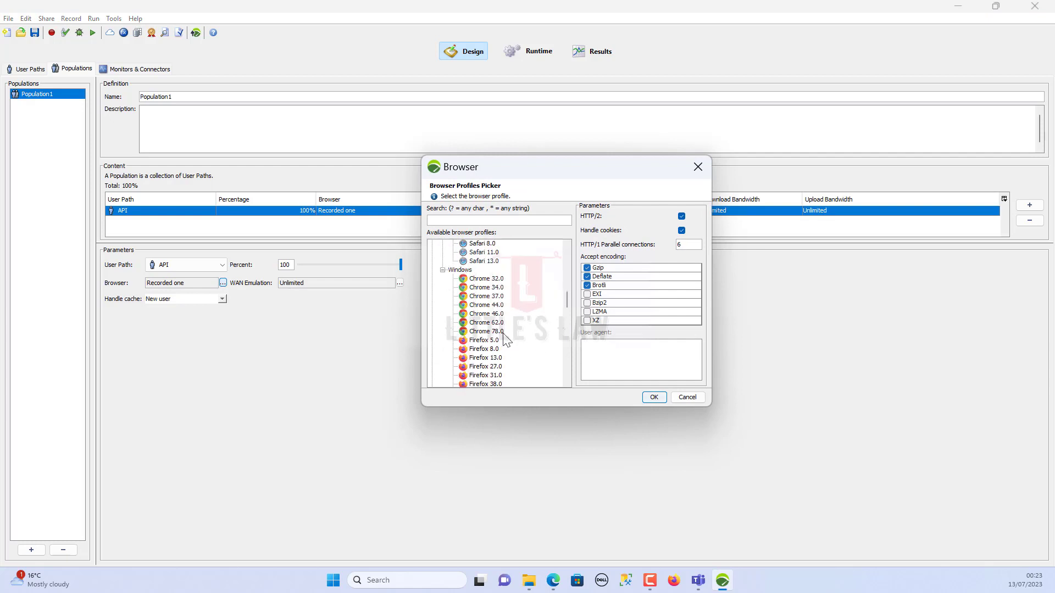
{"action": "left_click", "coordinate": [487, 279]}
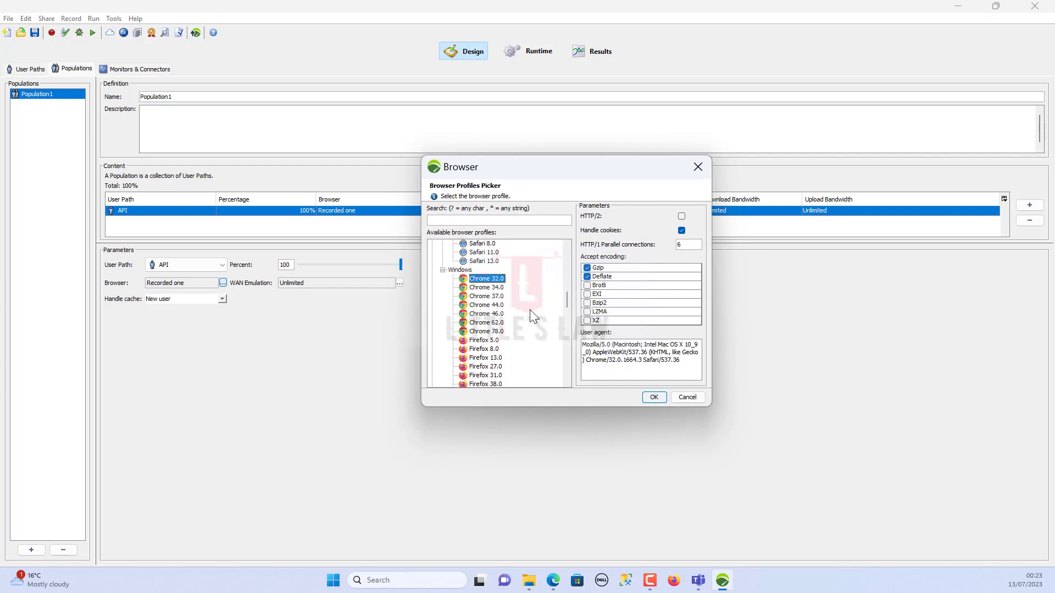
{"action": "left_click", "coordinate": [495, 332]}
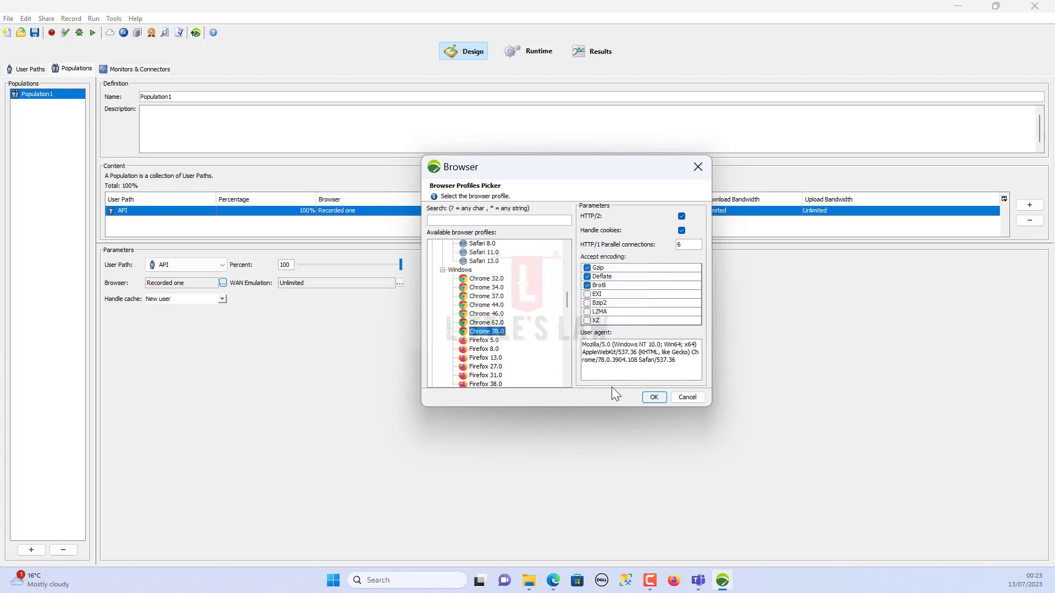
{"action": "left_click", "coordinate": [654, 398]}
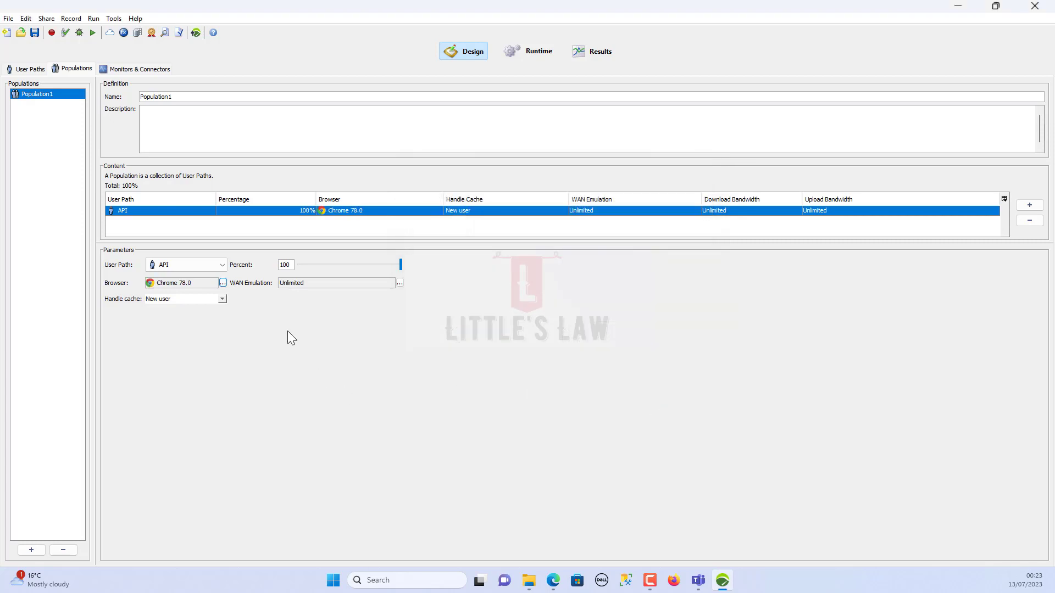
Step: Set the WAN emulation of the API user path in Population1 to the mobile 5G profile
{"action": "left_click", "coordinate": [400, 283]}
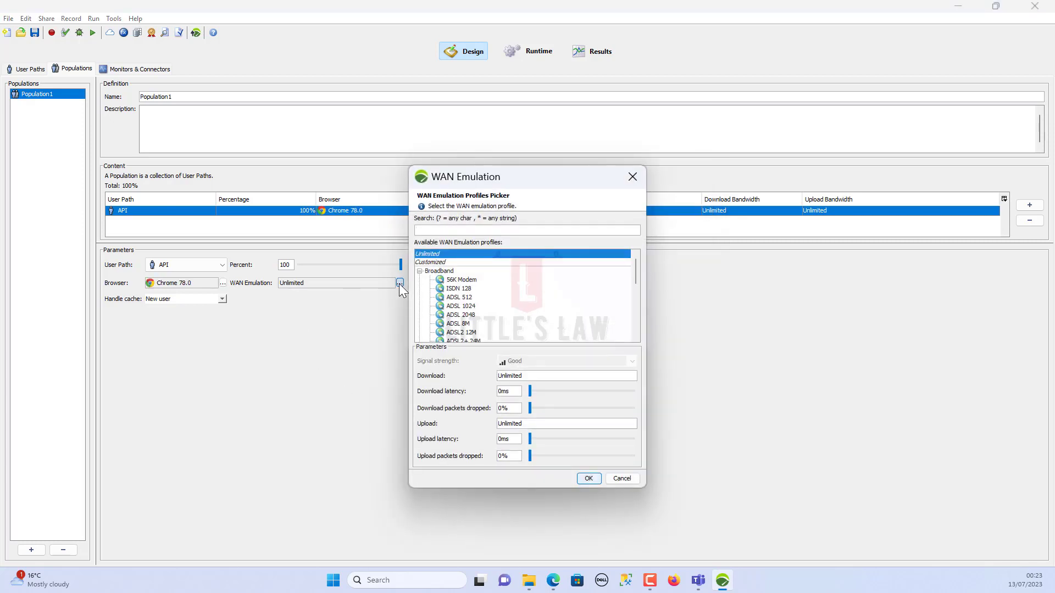
{"action": "scroll", "coordinate": [478, 305], "scroll_direction": "down", "scroll_amount": 5}
{"action": "scroll", "coordinate": [478, 305], "scroll_direction": "up", "scroll_amount": 1}
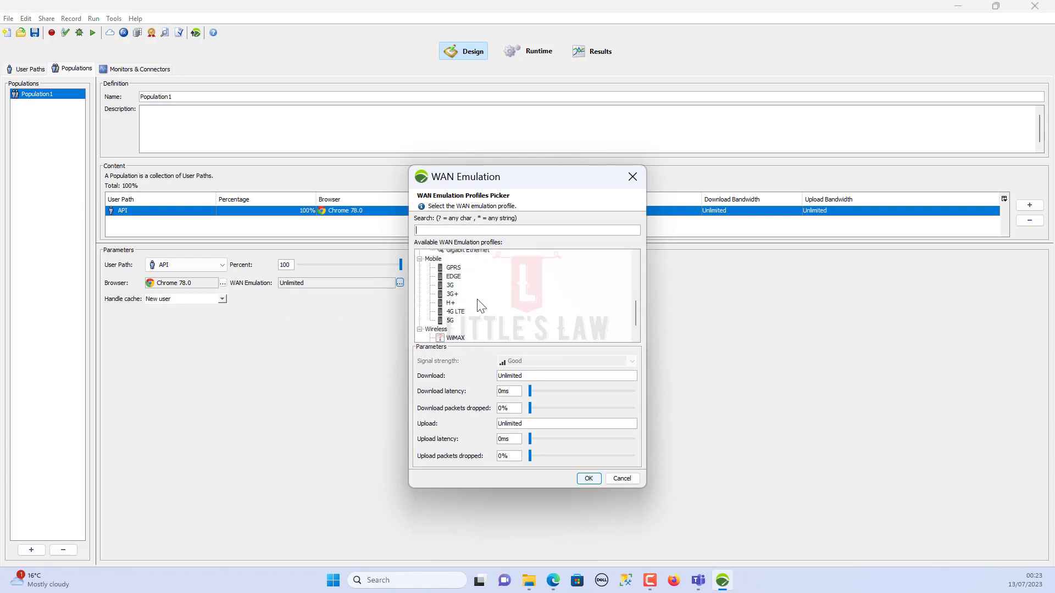
{"action": "left_click", "coordinate": [450, 320]}
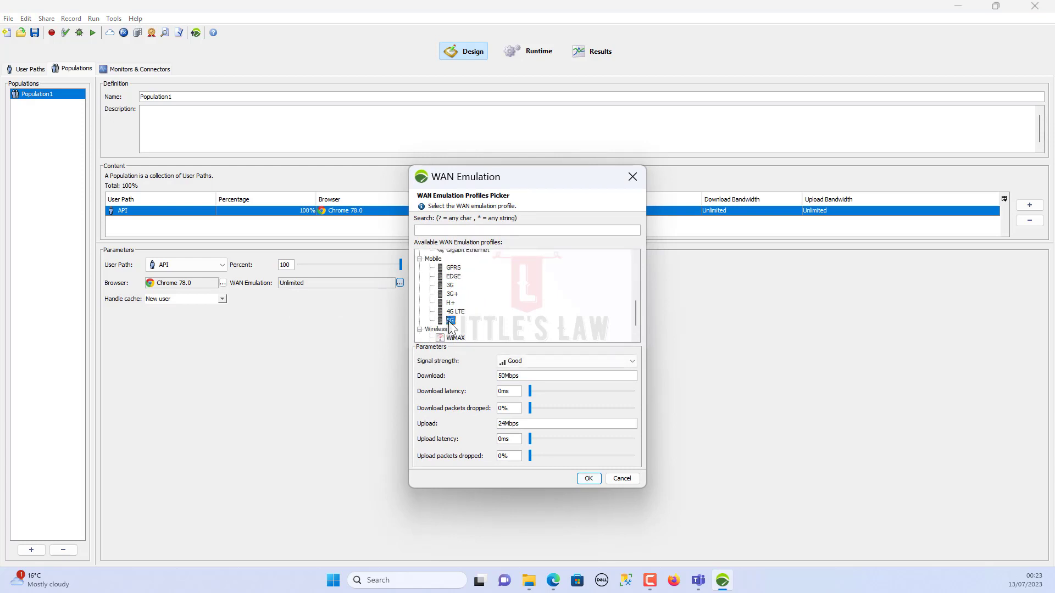
{"action": "left_click", "coordinate": [588, 479]}
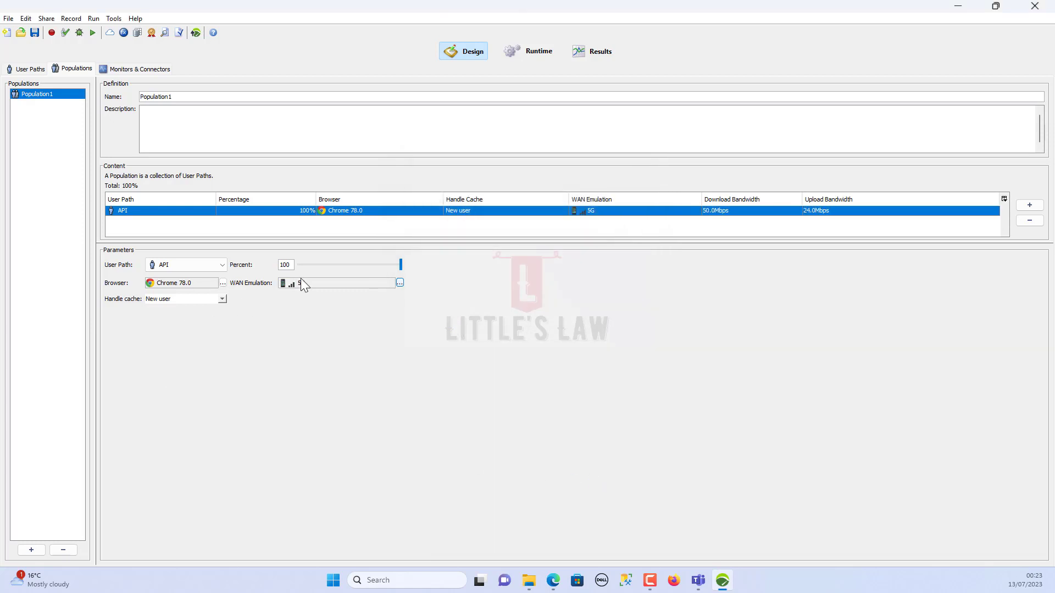
Step: Check the monitoring setup and create a new runtime scenario named ConstantLoad-10
{"action": "mouse_move", "coordinate": [302, 279]}
{"action": "left_click", "coordinate": [136, 70]}
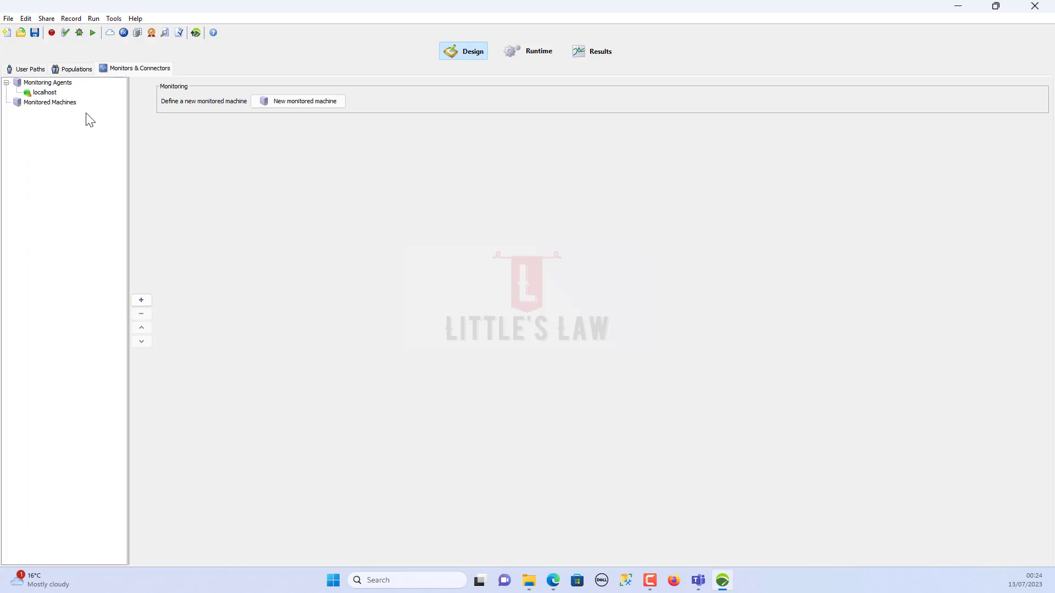
{"action": "left_click", "coordinate": [519, 55]}
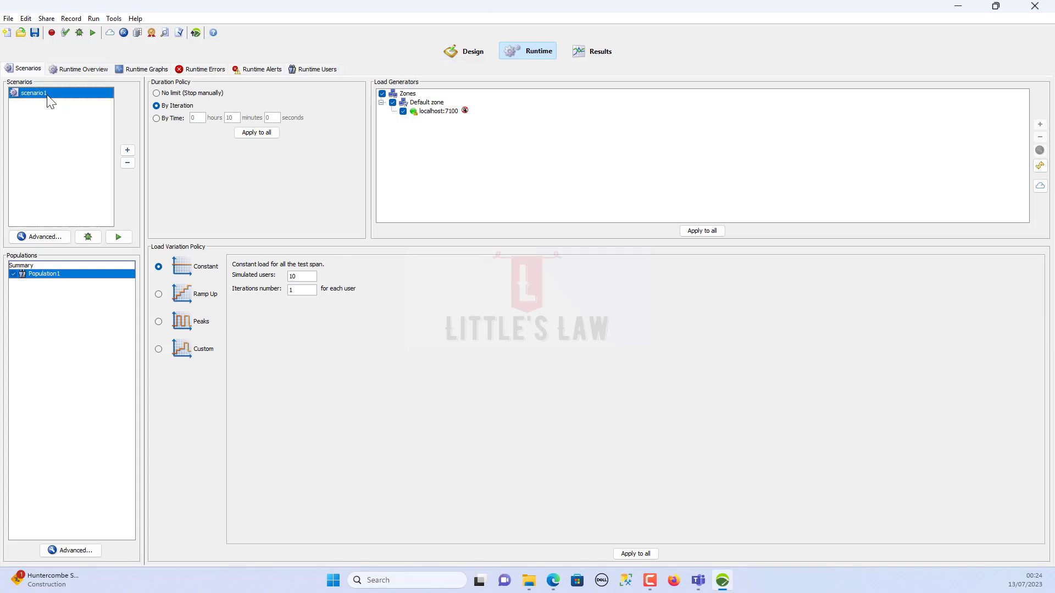
{"action": "left_click", "coordinate": [128, 152]}
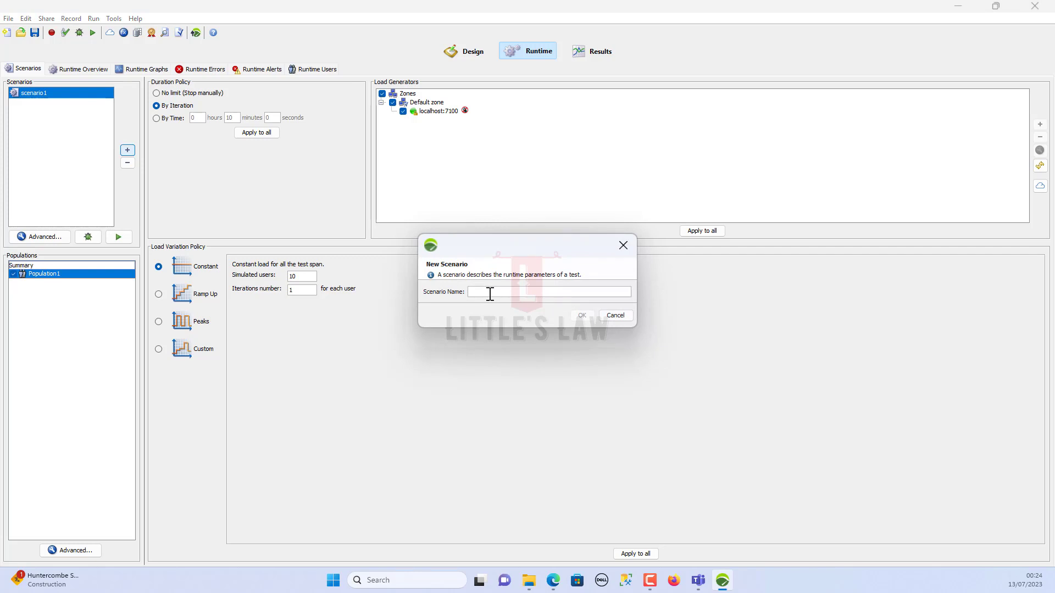
{"action": "type", "text": "ConstantLoad-10"}
{"action": "left_click", "coordinate": [582, 315]}
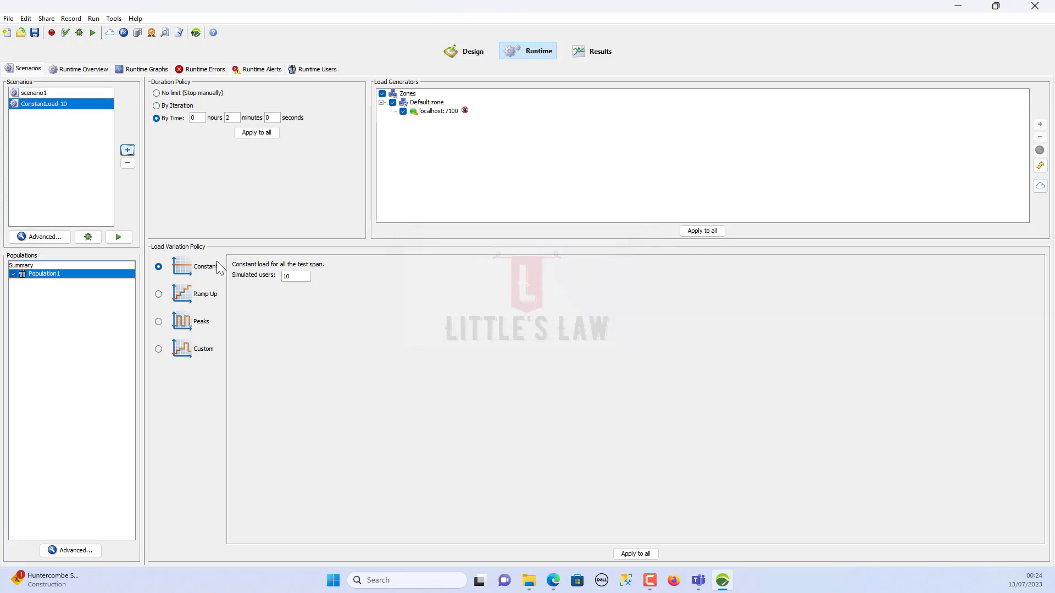
Step: Enable monitoring for 60 seconds before the first virtual user starts and 60 seconds after all virtual users stop in ConstantLoad-10
{"action": "left_click", "coordinate": [45, 105]}
{"action": "double_click", "coordinate": [46, 106]}
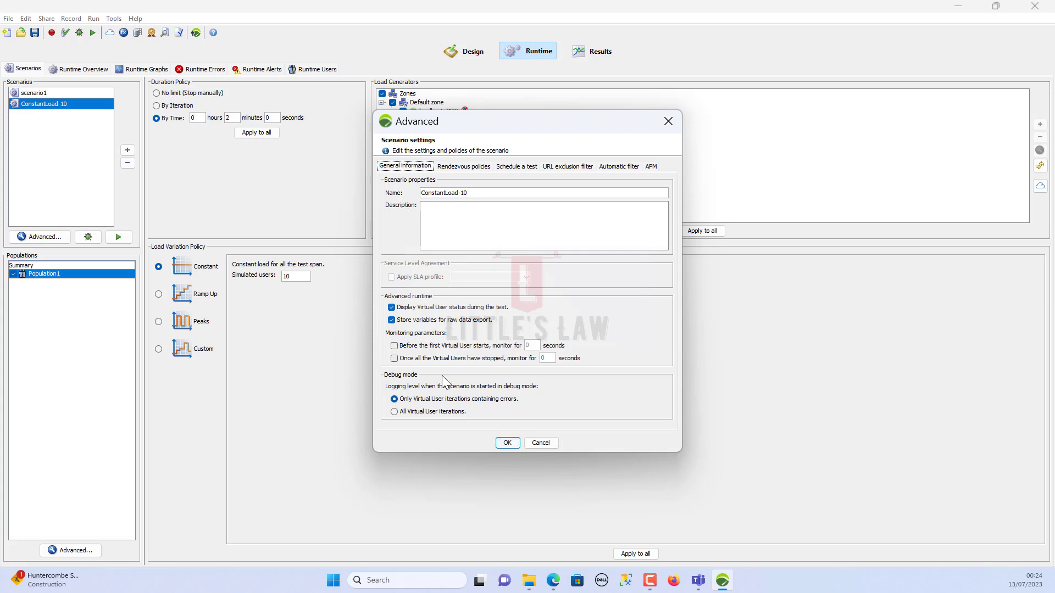
{"action": "left_click", "coordinate": [418, 347]}
{"action": "key", "text": "Tab"}
{"action": "type", "text": "60"}
{"action": "left_click", "coordinate": [450, 360]}
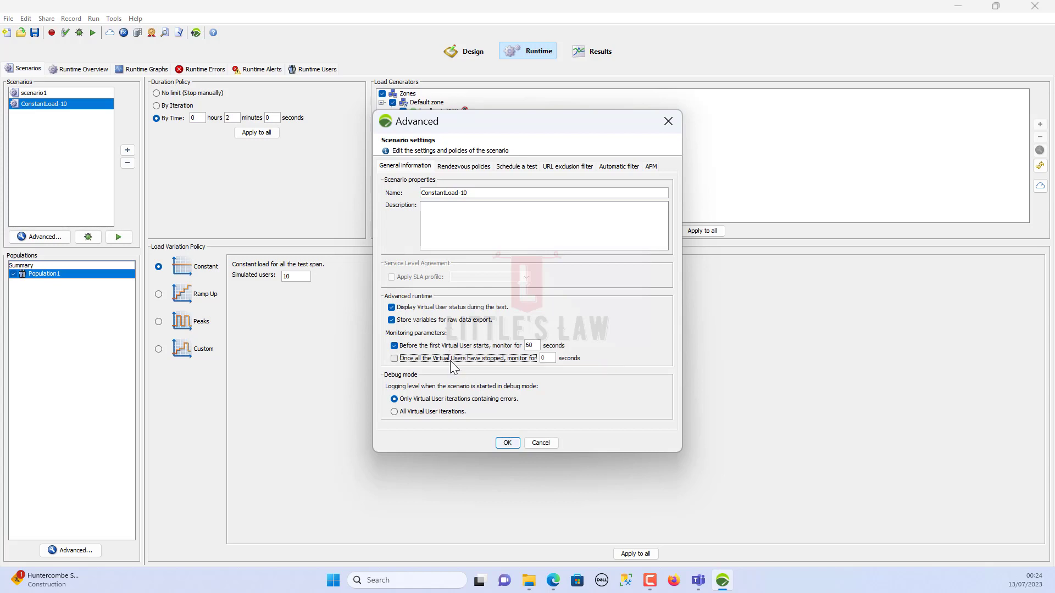
{"action": "double_click", "coordinate": [546, 357]}
{"action": "type", "text": "6"}
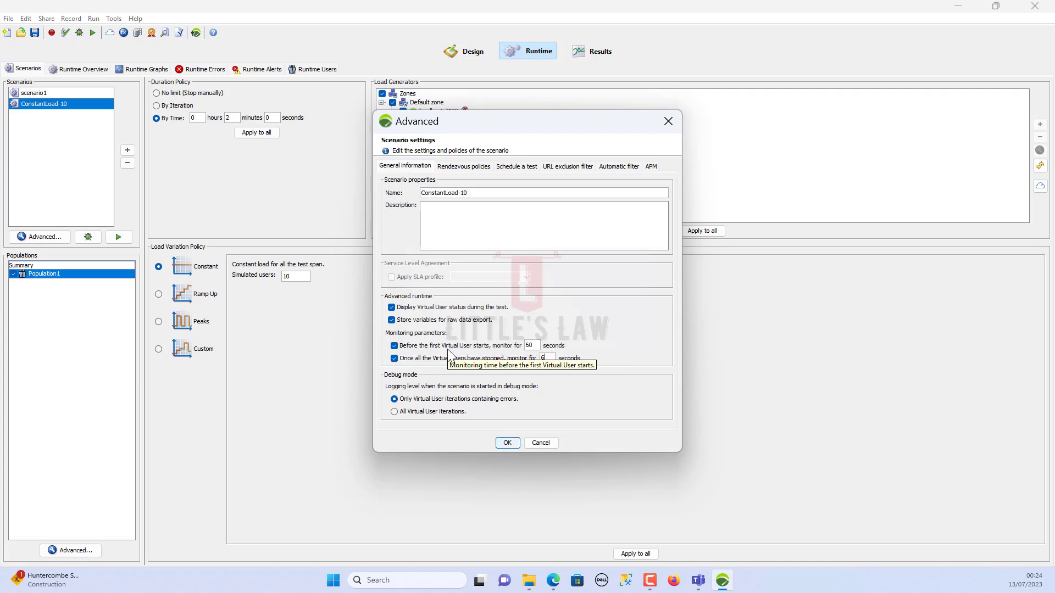
{"action": "type", "text": "0"}
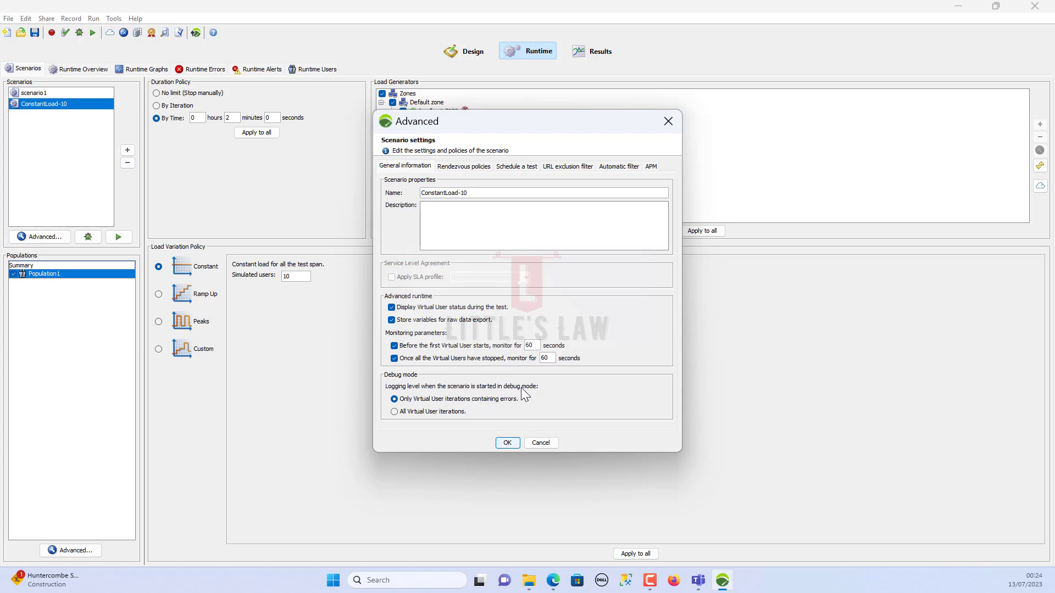
{"action": "left_click", "coordinate": [506, 442]}
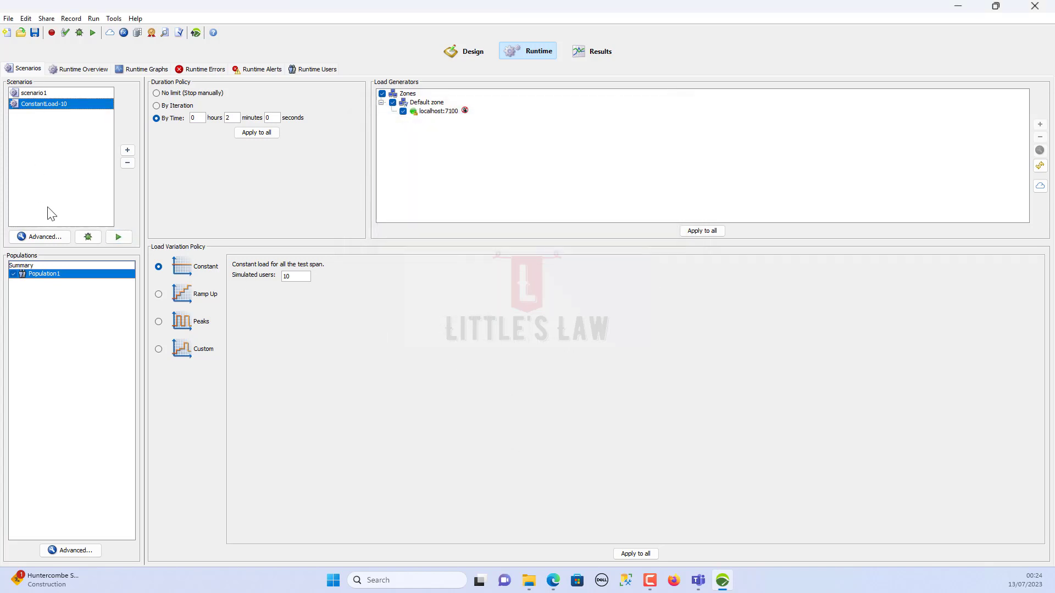
Step: Review the advanced settings of the ConstantLoad-10 scenario
{"action": "left_click", "coordinate": [44, 237]}
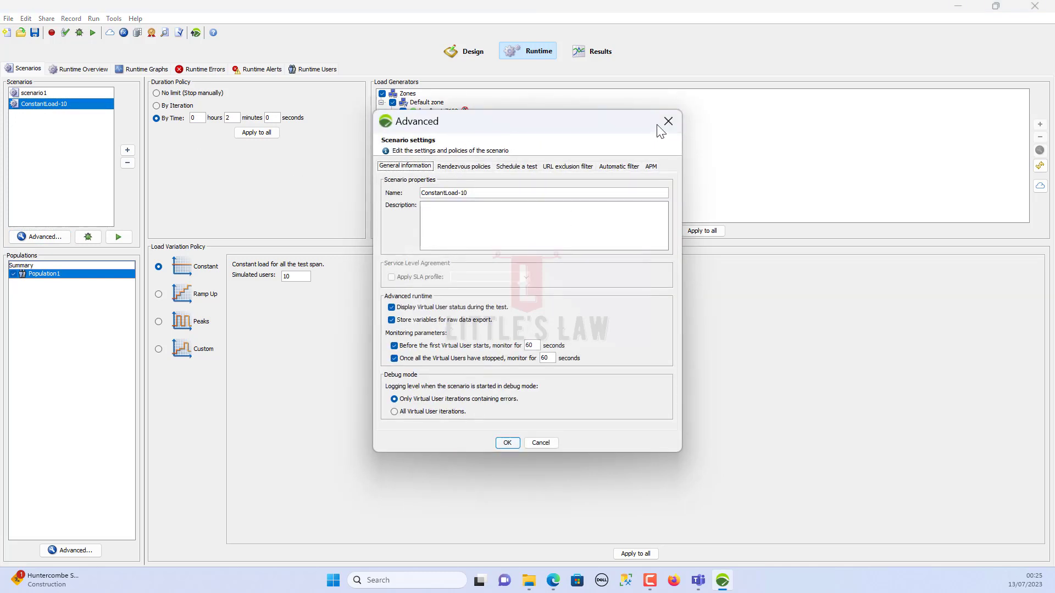
{"action": "left_click", "coordinate": [665, 124]}
{"action": "left_click", "coordinate": [37, 237]}
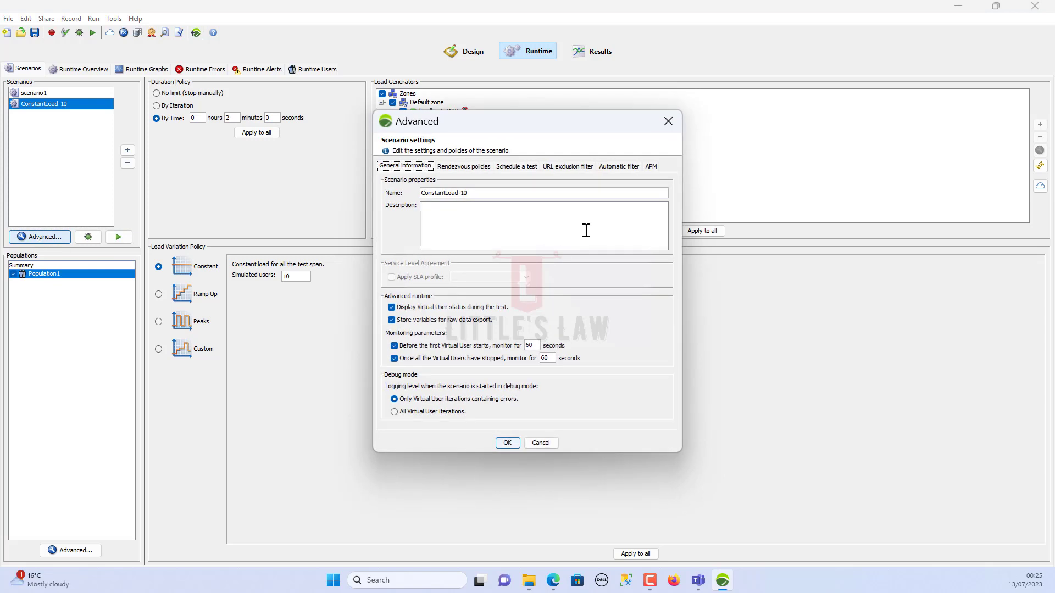
{"action": "left_click", "coordinate": [506, 442]}
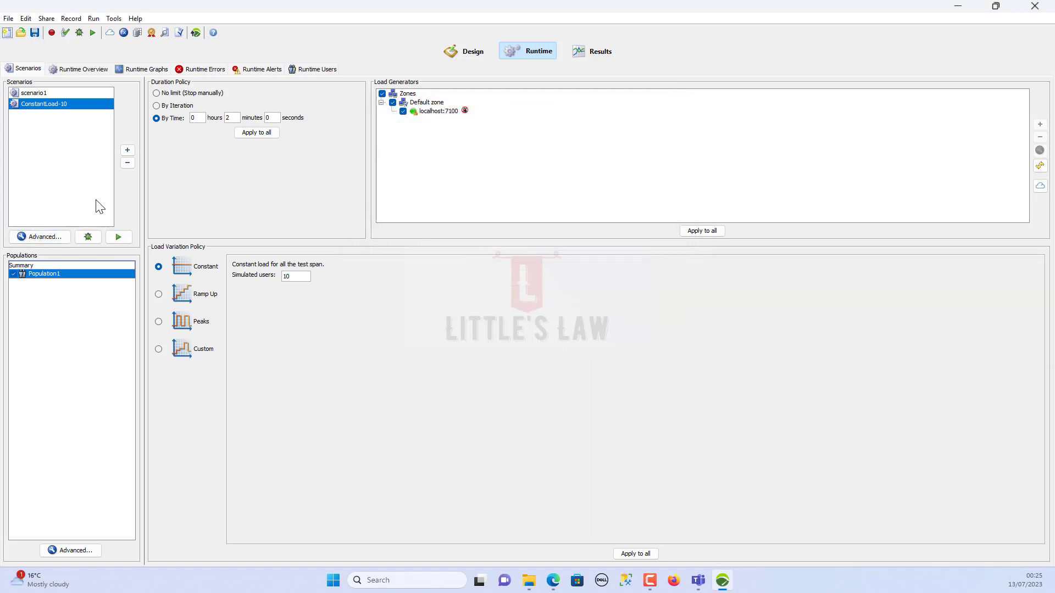
{"action": "left_click", "coordinate": [87, 239]}
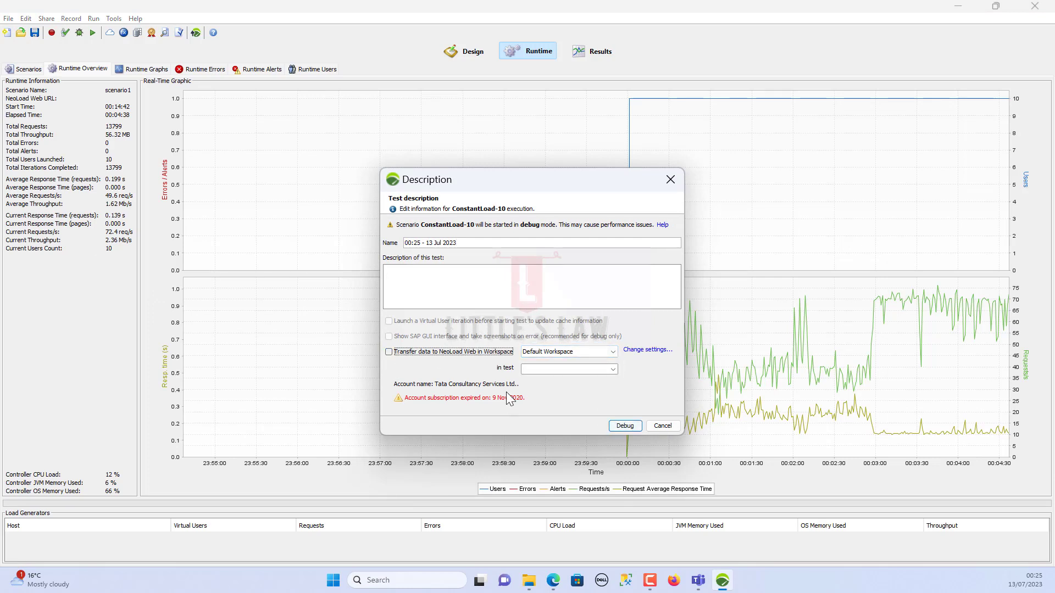
{"action": "left_click", "coordinate": [673, 430]}
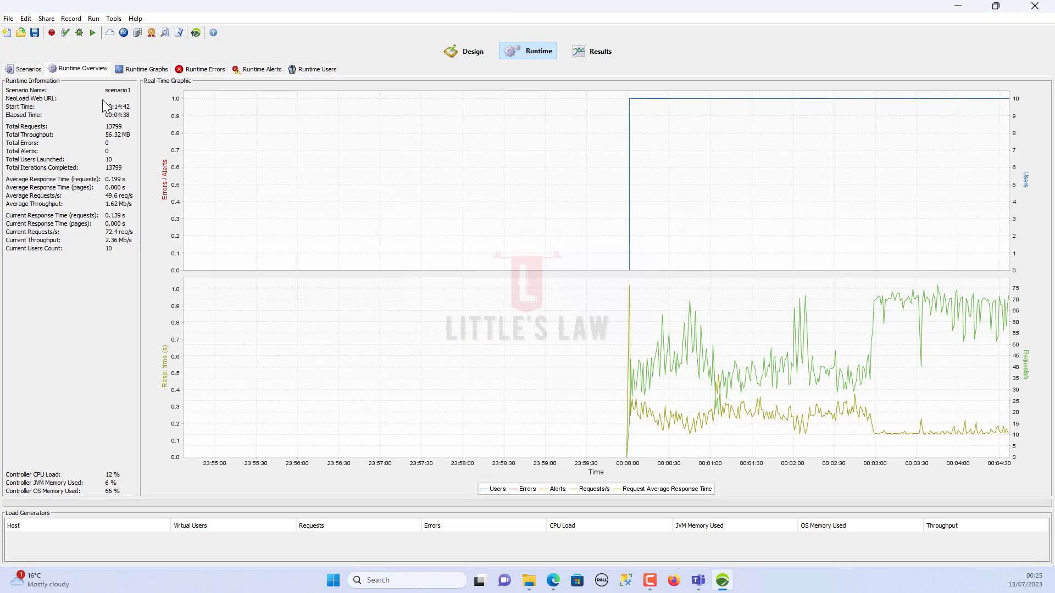
{"action": "left_click", "coordinate": [32, 70]}
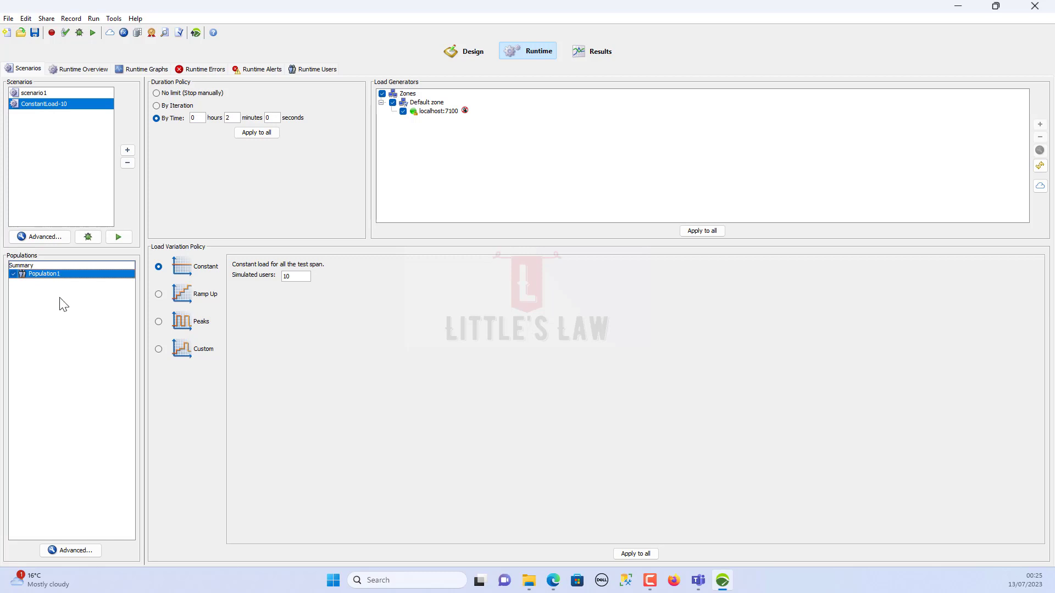
Step: Review Population1's parameters and set the duration policy of the ConstantLoad-10 scenario to No limit (Stop manually)
{"action": "left_click", "coordinate": [473, 53]}
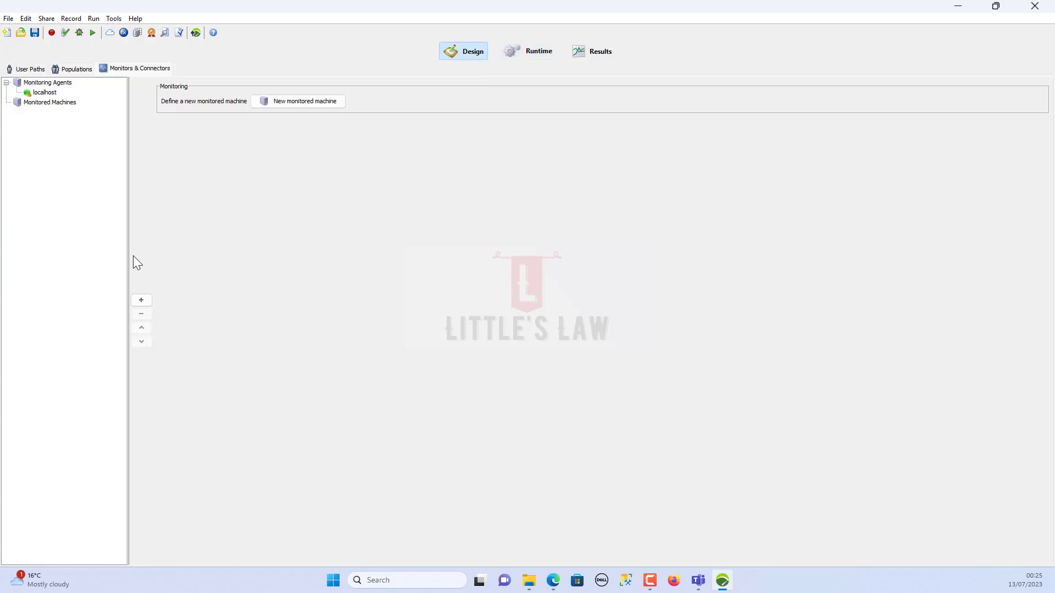
{"action": "left_click", "coordinate": [74, 69]}
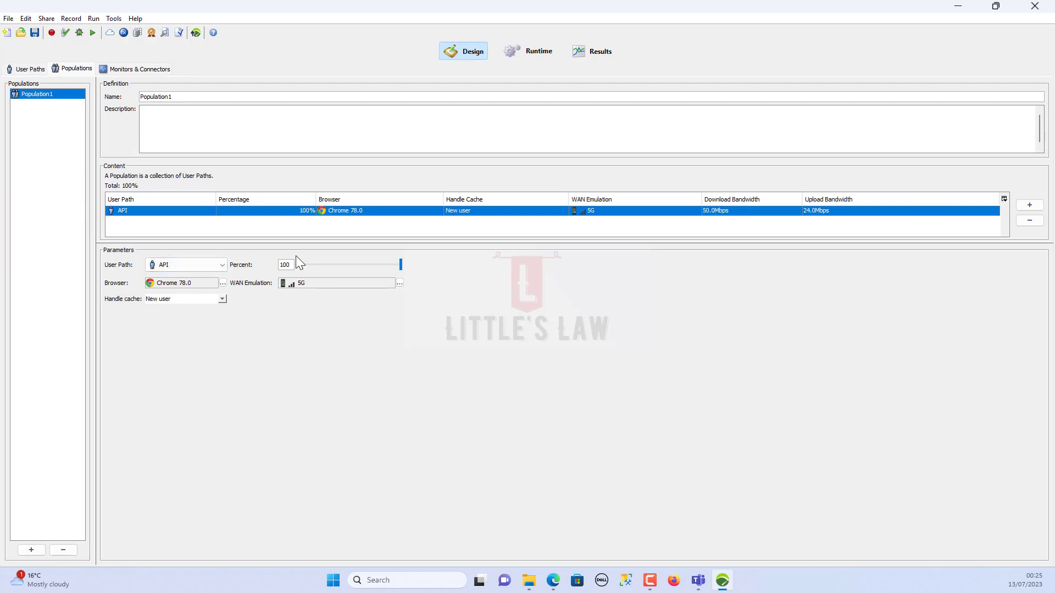
{"action": "left_click", "coordinate": [529, 50]}
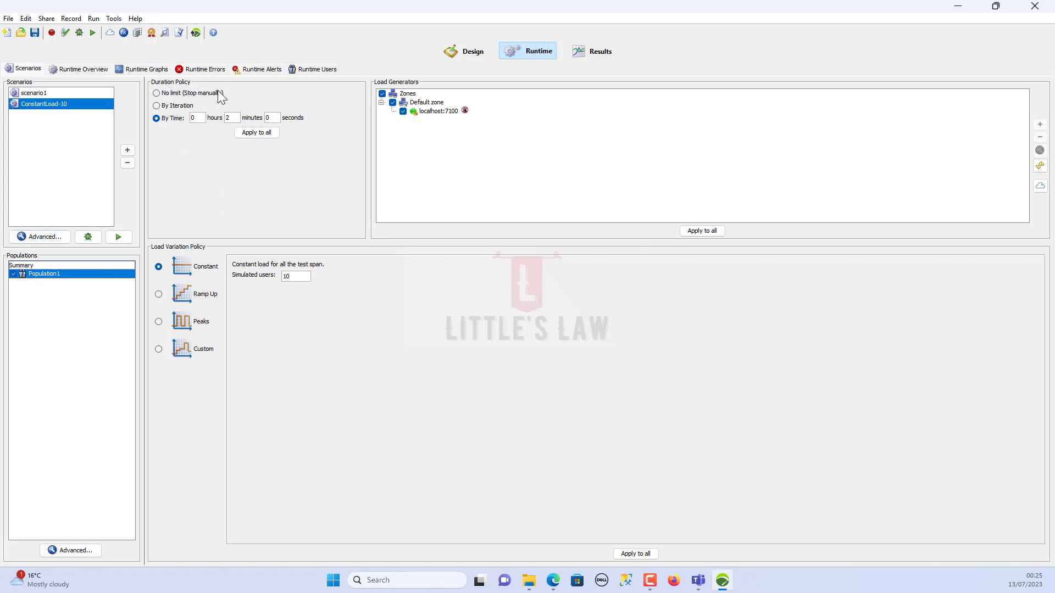
{"action": "left_click", "coordinate": [178, 95]}
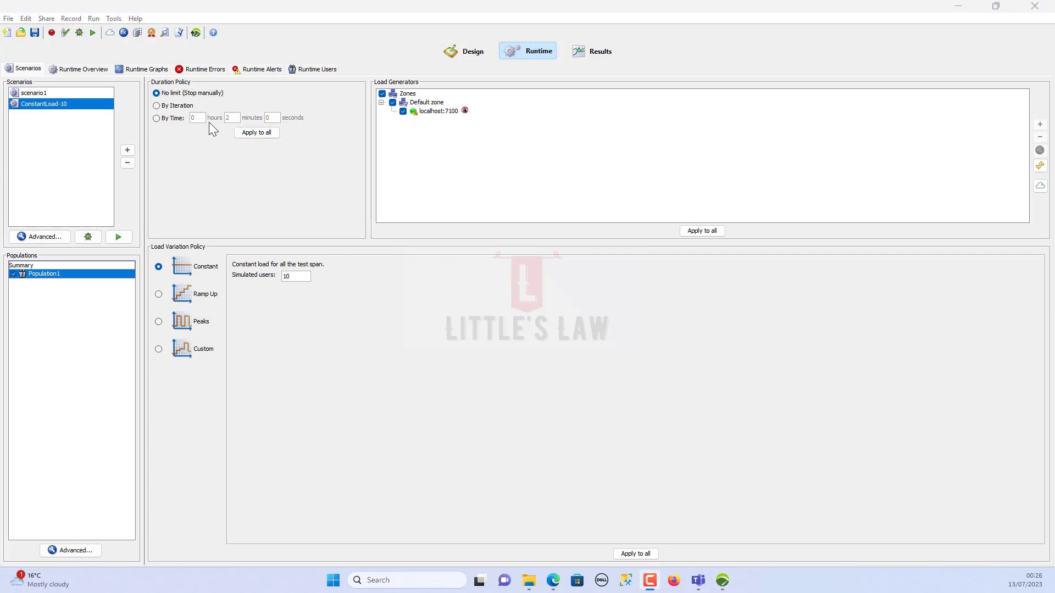
Step: Start the ConstantLoad-10 scenario with no duration limit, naming the test "No Time Limit Test- Constant Load variation Policy"
{"action": "left_click", "coordinate": [185, 94]}
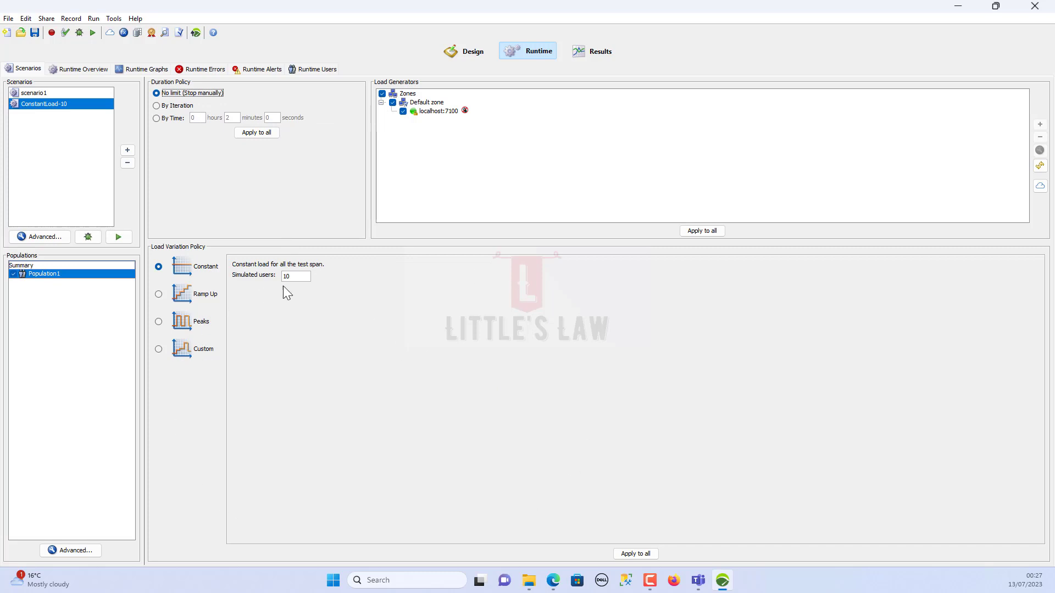
{"action": "double_click", "coordinate": [295, 278]}
{"action": "left_click", "coordinate": [120, 237]}
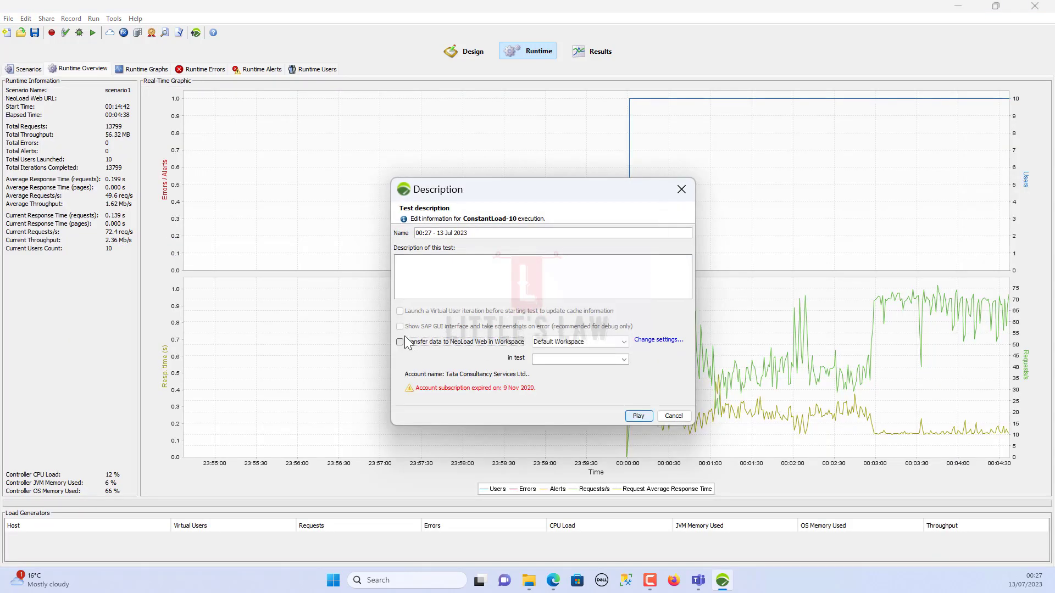
{"action": "triple_click", "coordinate": [485, 233]}
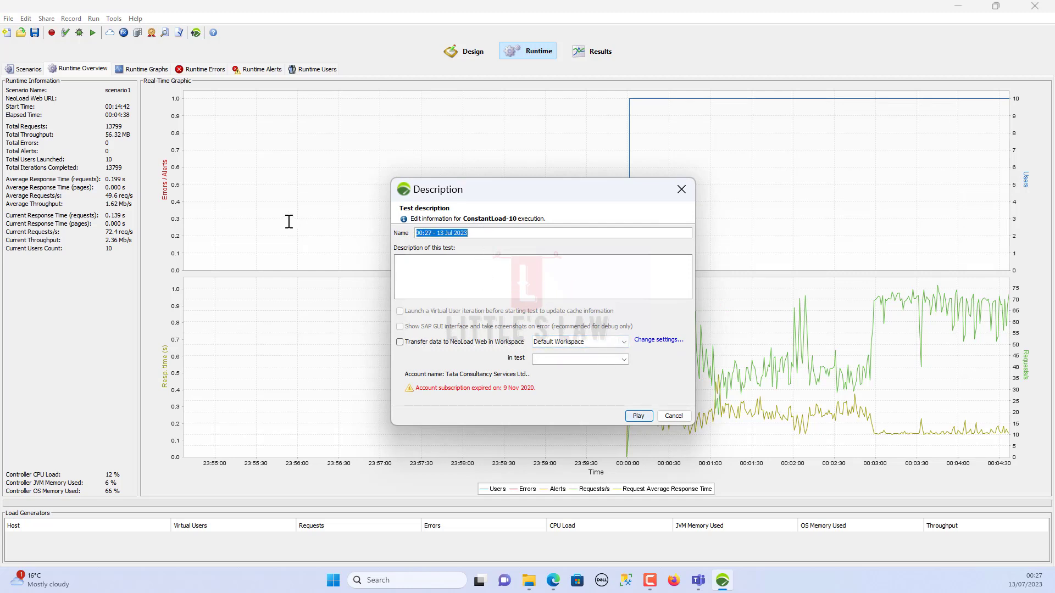
{"action": "type", "text": "No"}
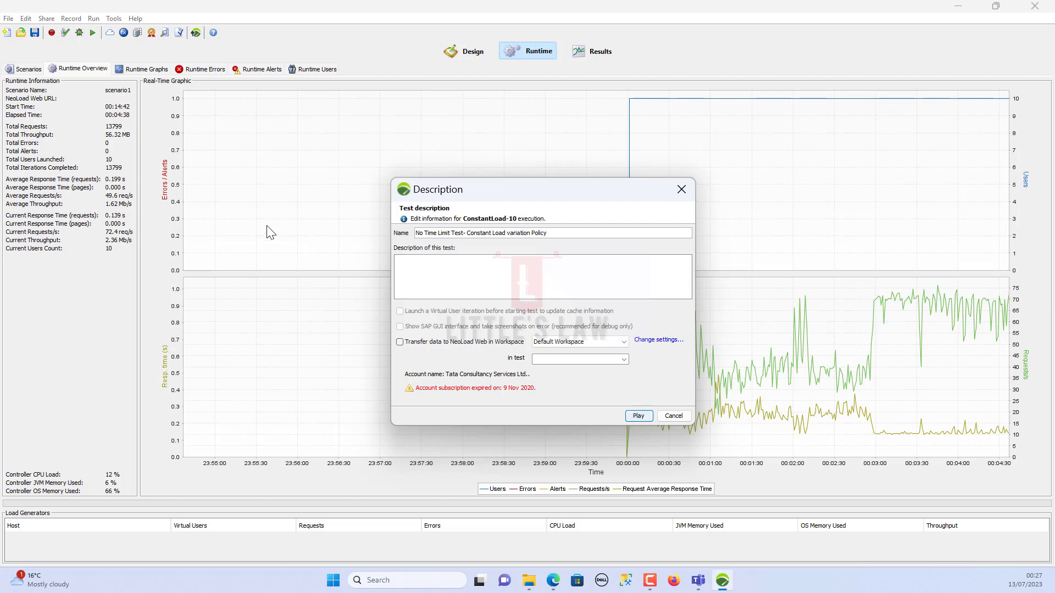
{"action": "left_click", "coordinate": [638, 416]}
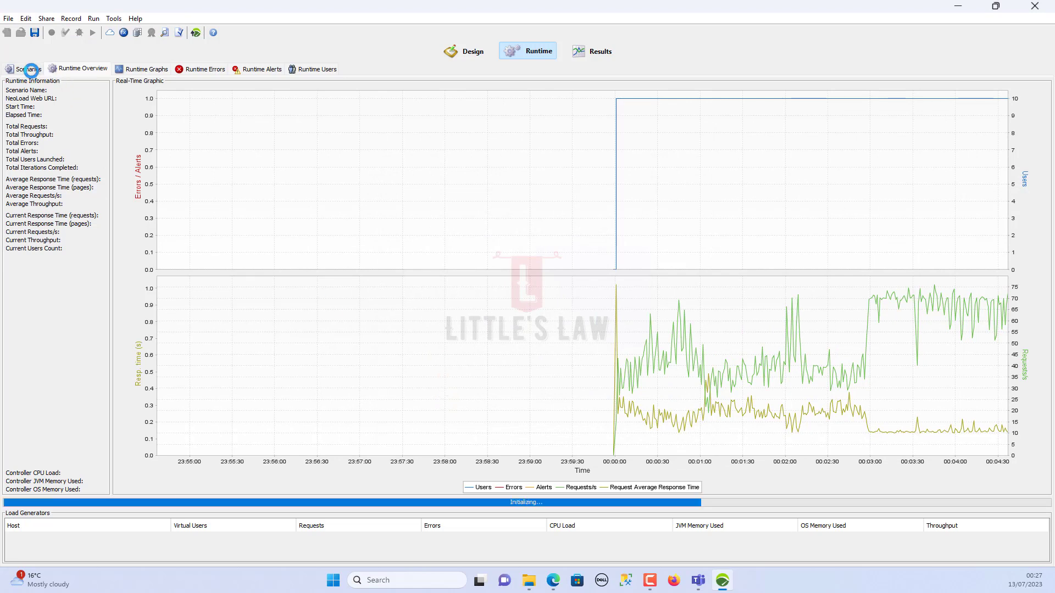
Step: Follow the running test in the runtime overview and compare it with the scenario's duration and load settings
{"action": "left_click", "coordinate": [29, 69]}
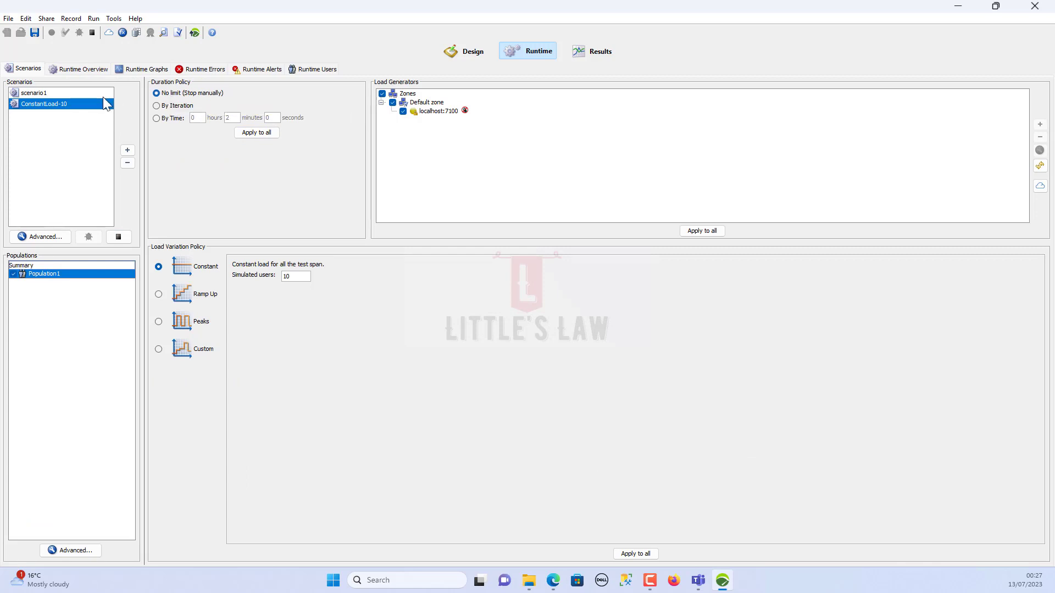
{"action": "left_click", "coordinate": [80, 69]}
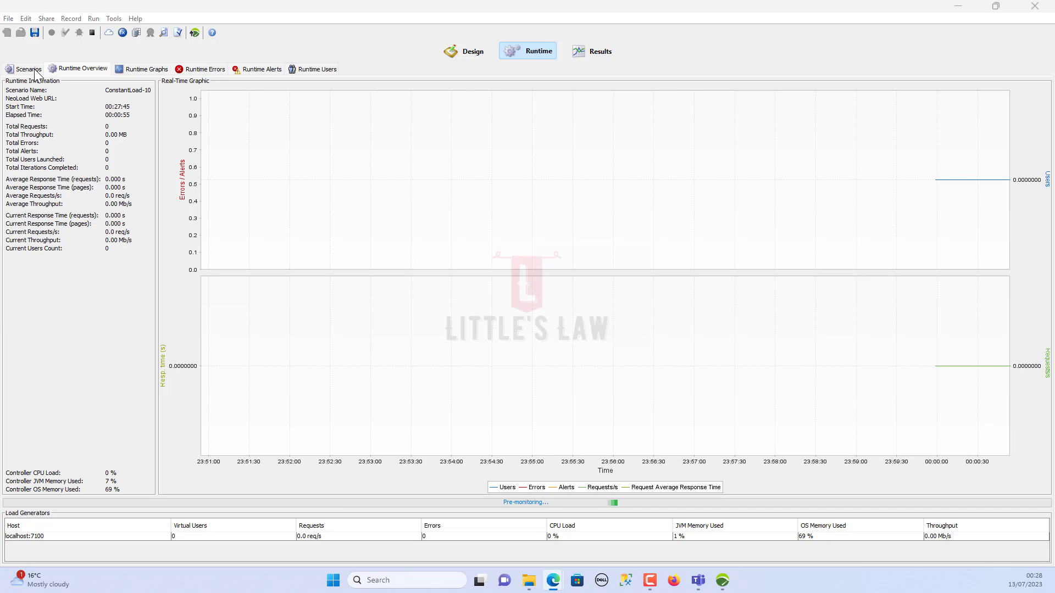
{"action": "left_click", "coordinate": [27, 69]}
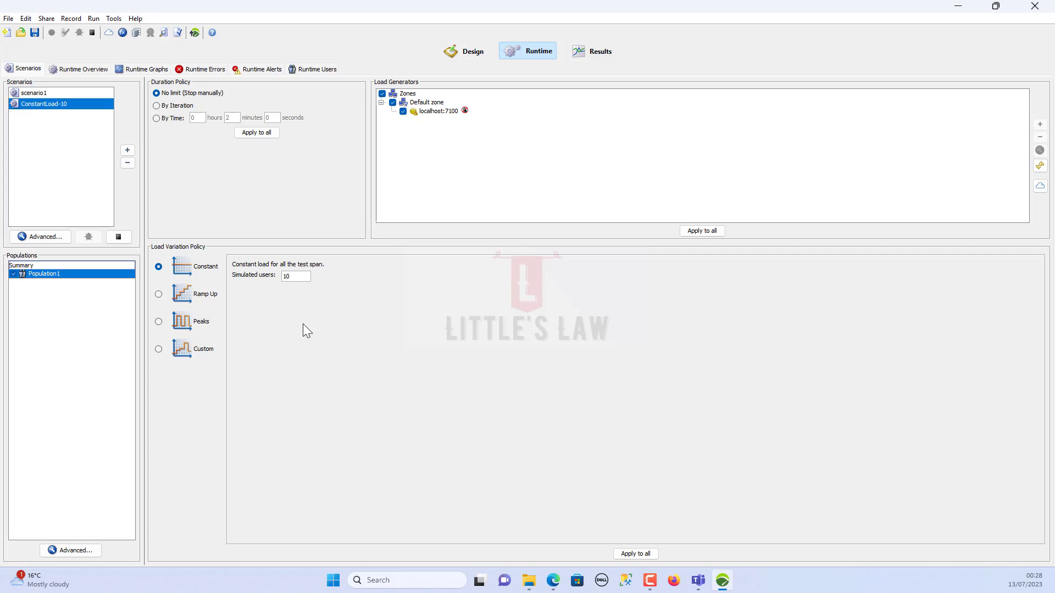
{"action": "left_click", "coordinate": [94, 71]}
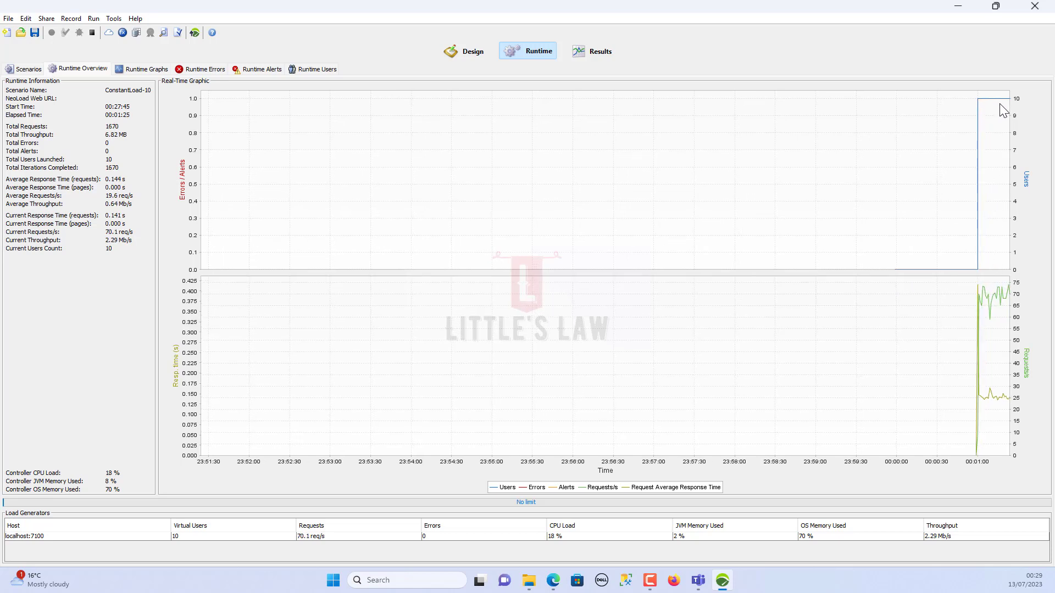
{"action": "left_click", "coordinate": [25, 71]}
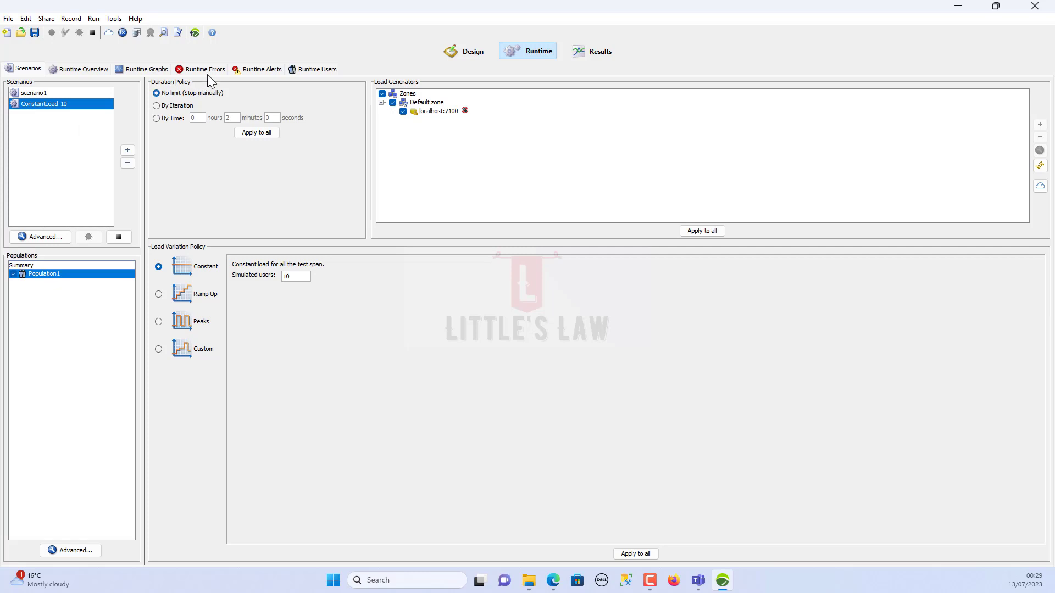
{"action": "left_click", "coordinate": [79, 69]}
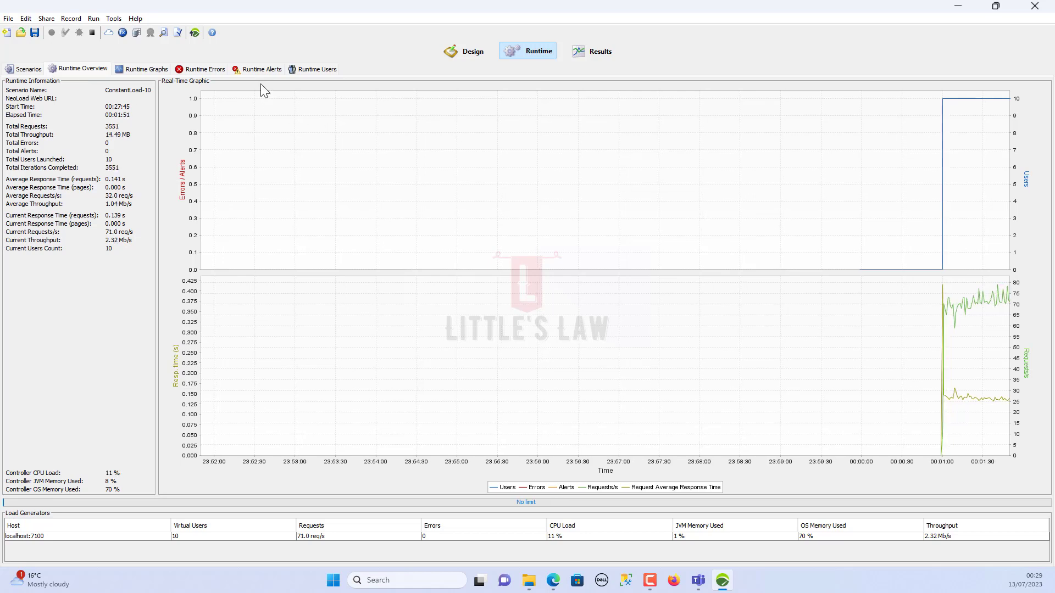
Step: Stop 1 virtual user of Population1 in the running test, applying the stop policy
{"action": "left_click", "coordinate": [318, 69]}
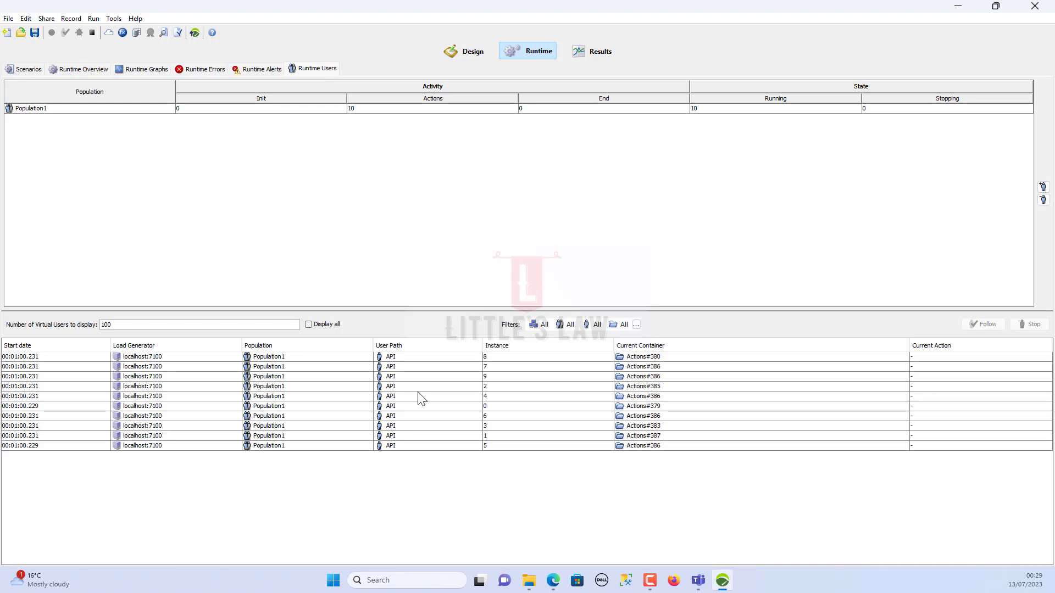
{"action": "left_click", "coordinate": [509, 356]}
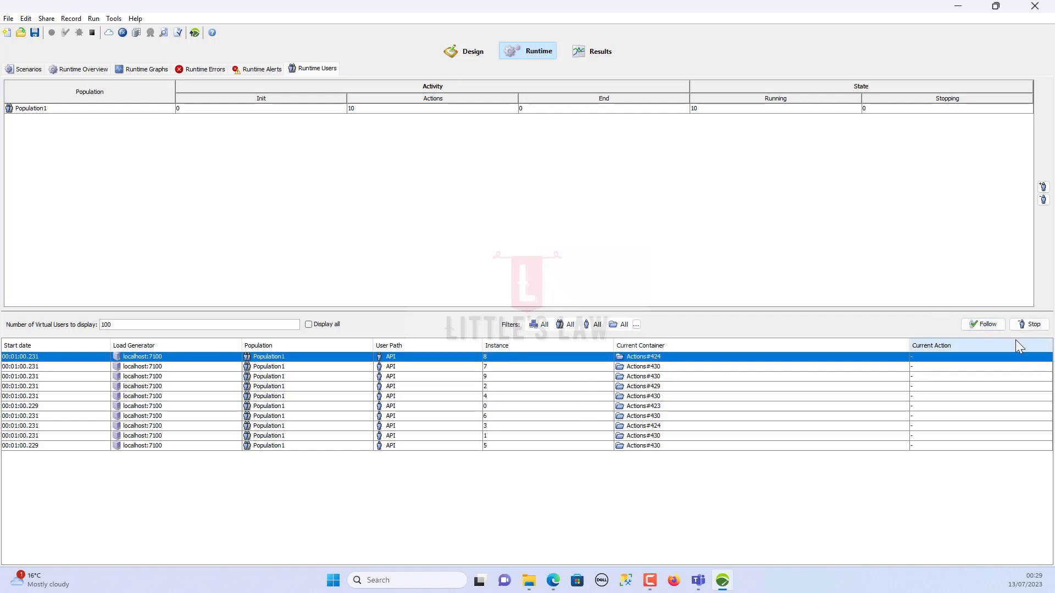
{"action": "left_click", "coordinate": [1043, 200]}
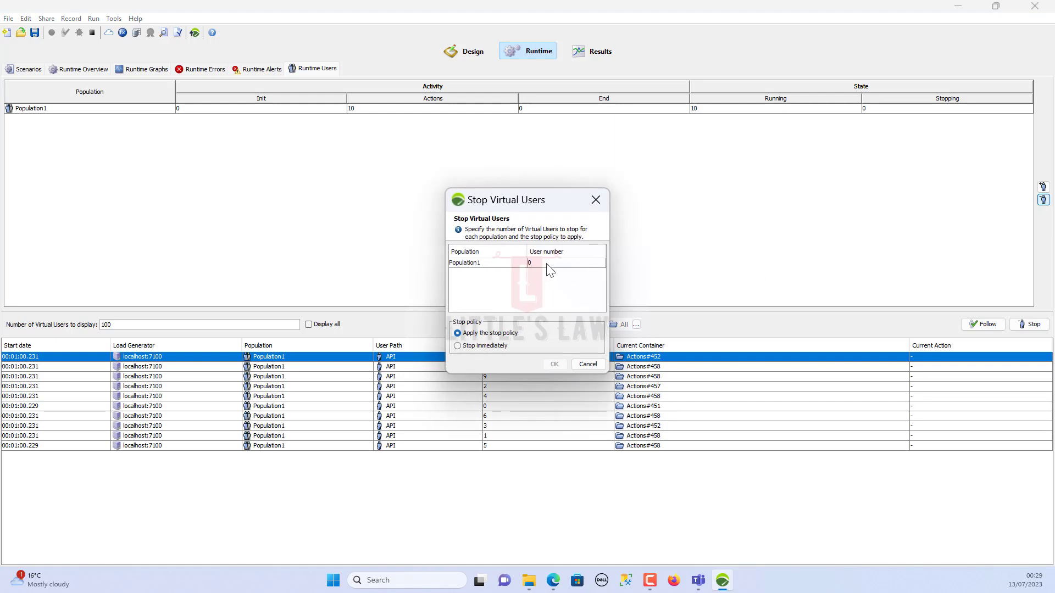
{"action": "left_click", "coordinate": [509, 268]}
{"action": "type", "text": "1"}
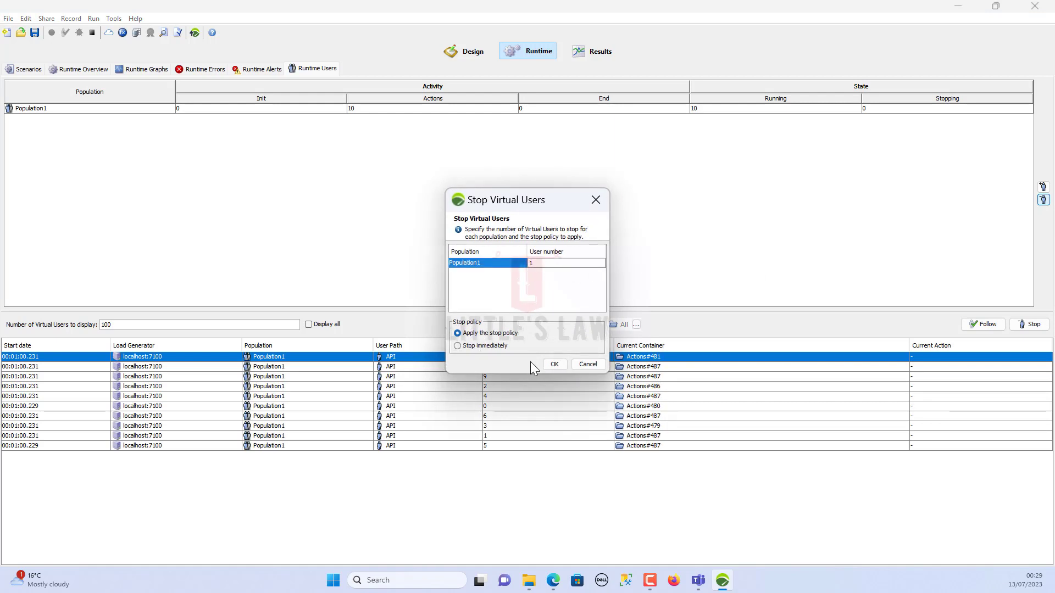
{"action": "left_click", "coordinate": [554, 364]}
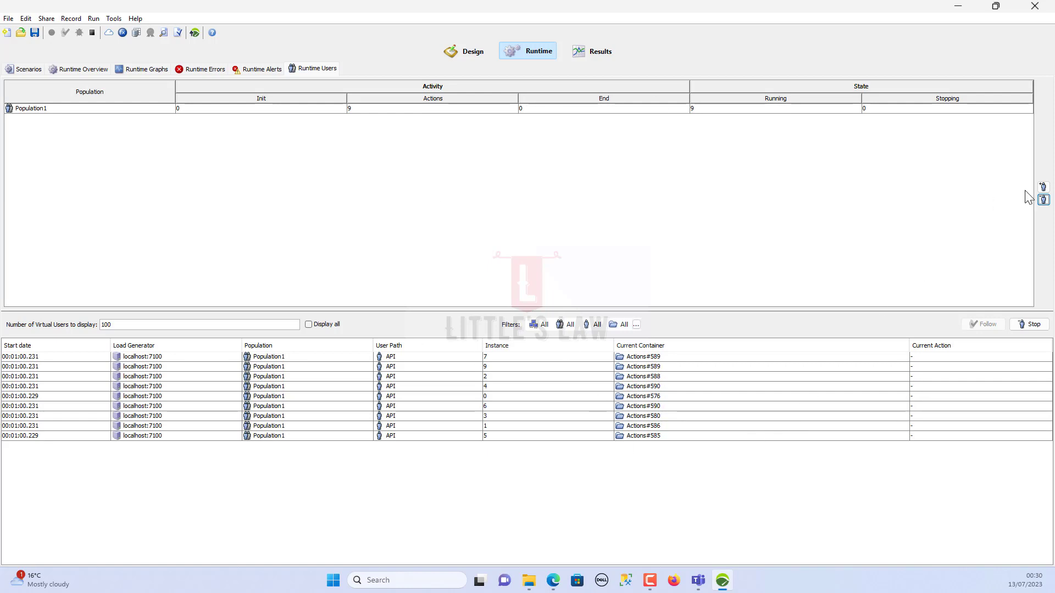
Step: Add 1 virtual user to Population1 in the running test
{"action": "left_click", "coordinate": [1043, 186]}
{"action": "left_click", "coordinate": [537, 263]}
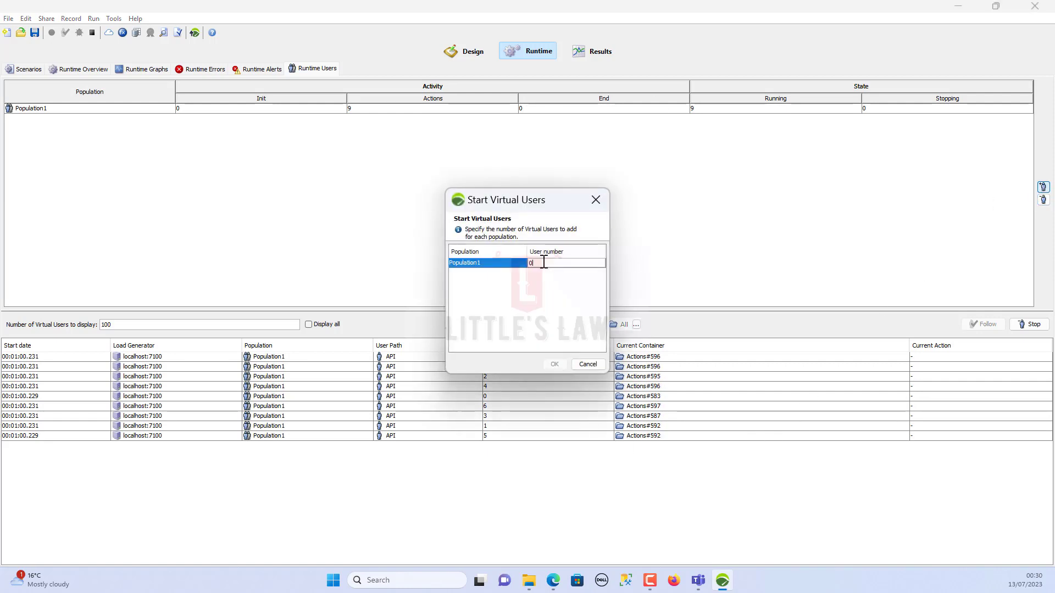
{"action": "type", "text": "1"}
{"action": "left_click", "coordinate": [554, 364]}
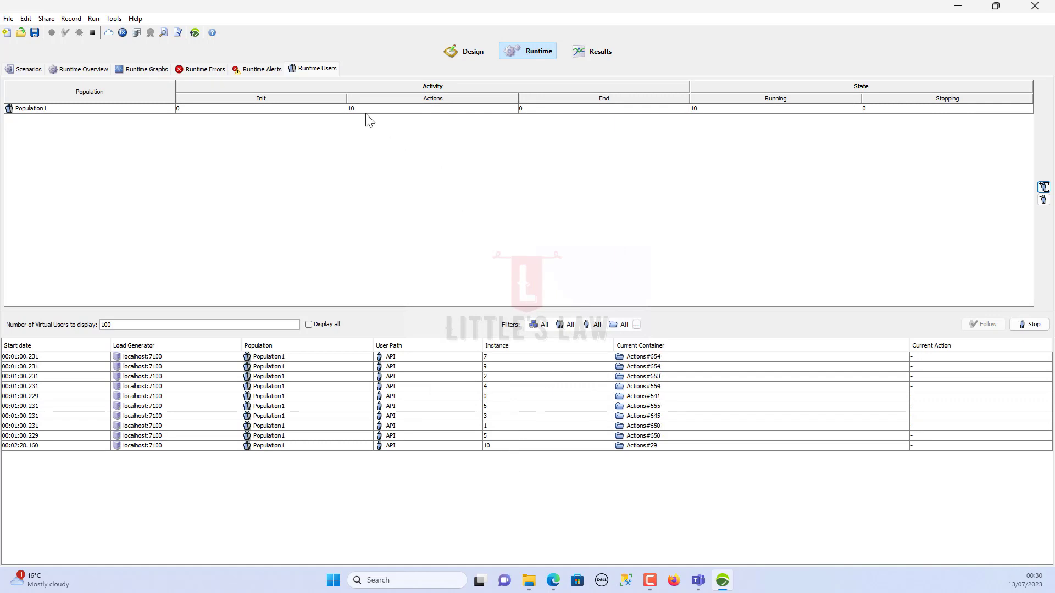
Step: Stop the running ConstantLoad-10 test and check its user load in the runtime overview and graphs
{"action": "left_click", "coordinate": [77, 70]}
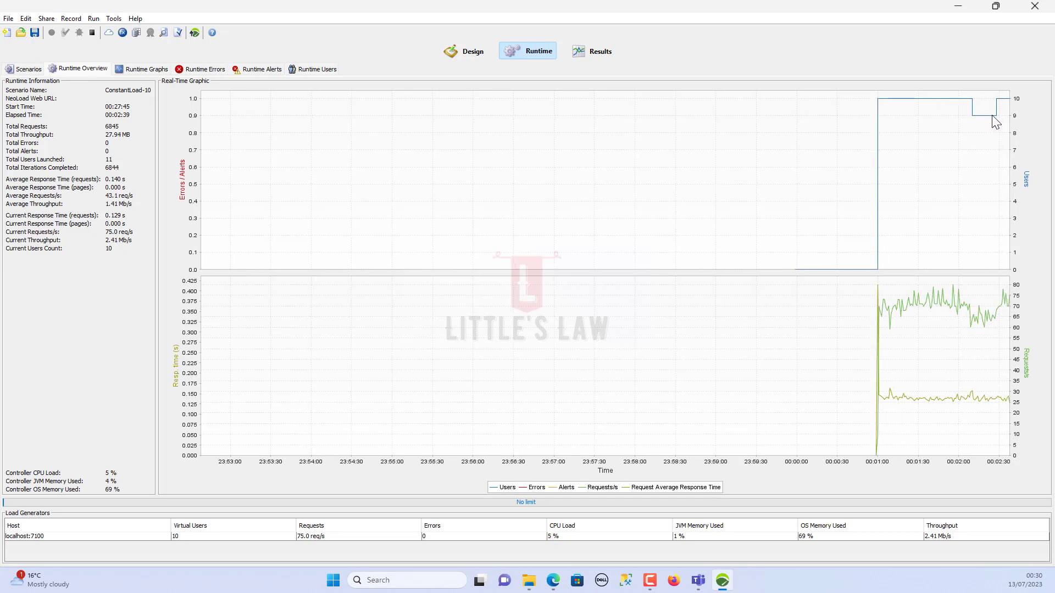
{"action": "left_click", "coordinate": [28, 70]}
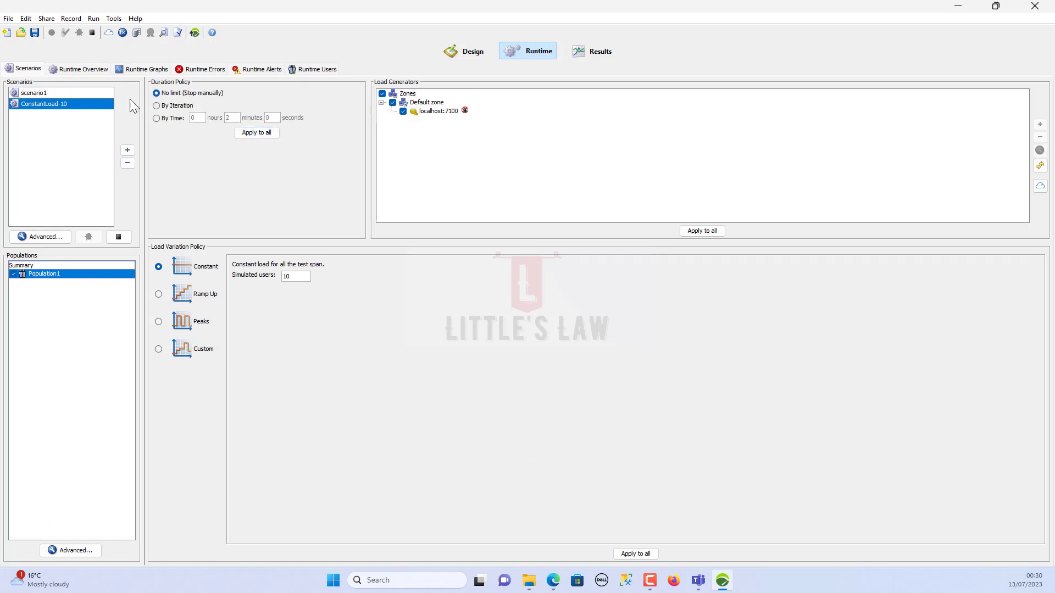
{"action": "left_click", "coordinate": [92, 33]}
{"action": "left_click", "coordinate": [134, 71]}
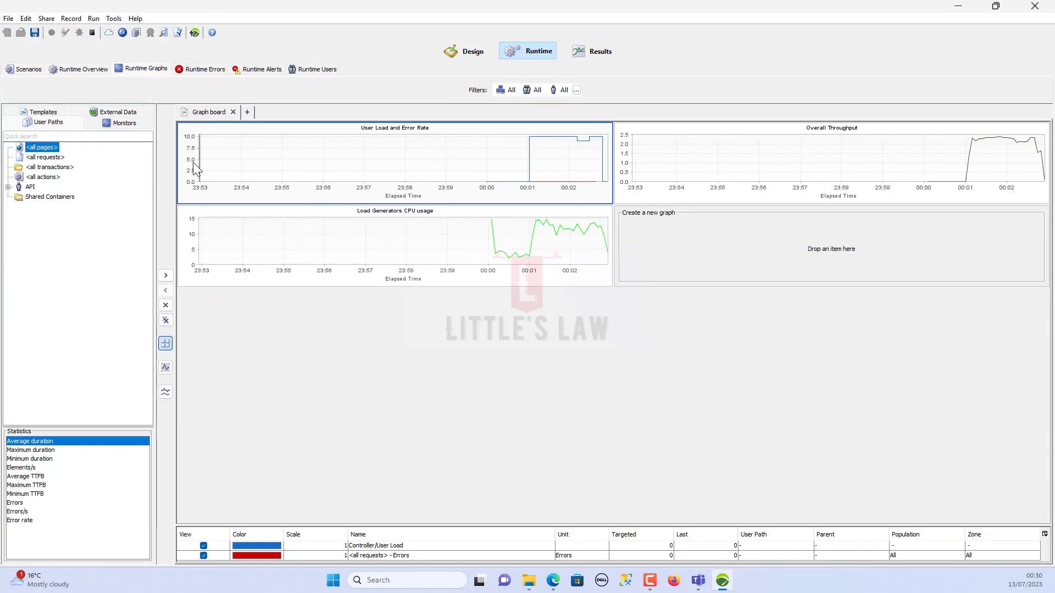
{"action": "left_click", "coordinate": [84, 70]}
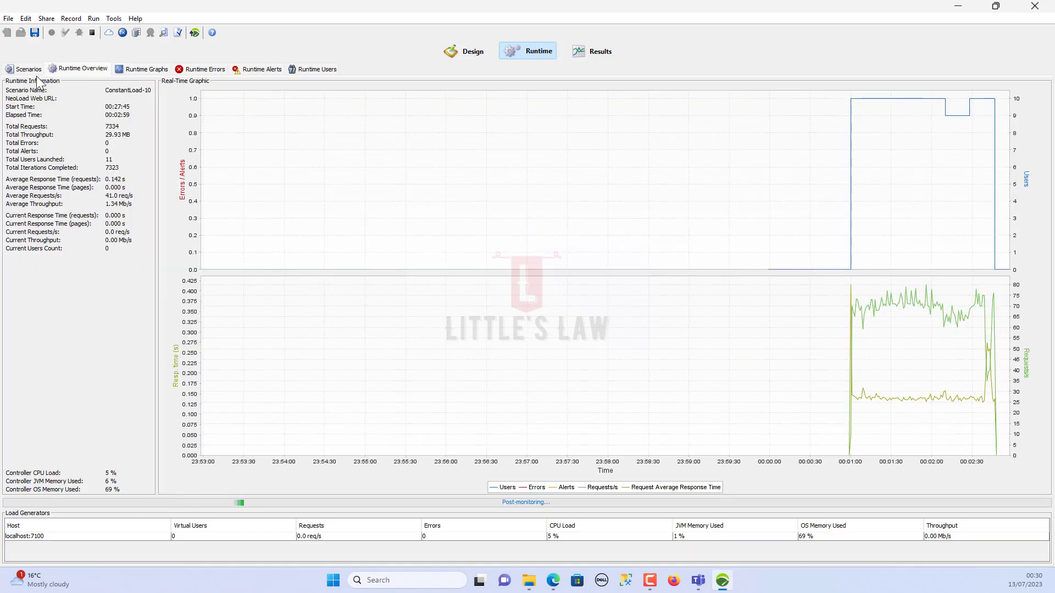
Step: Set ConstantLoad-10's duration policy to By Iteration and decline copying the runtime graph boards to the results
{"action": "left_click", "coordinate": [39, 71]}
{"action": "left_click", "coordinate": [174, 107]}
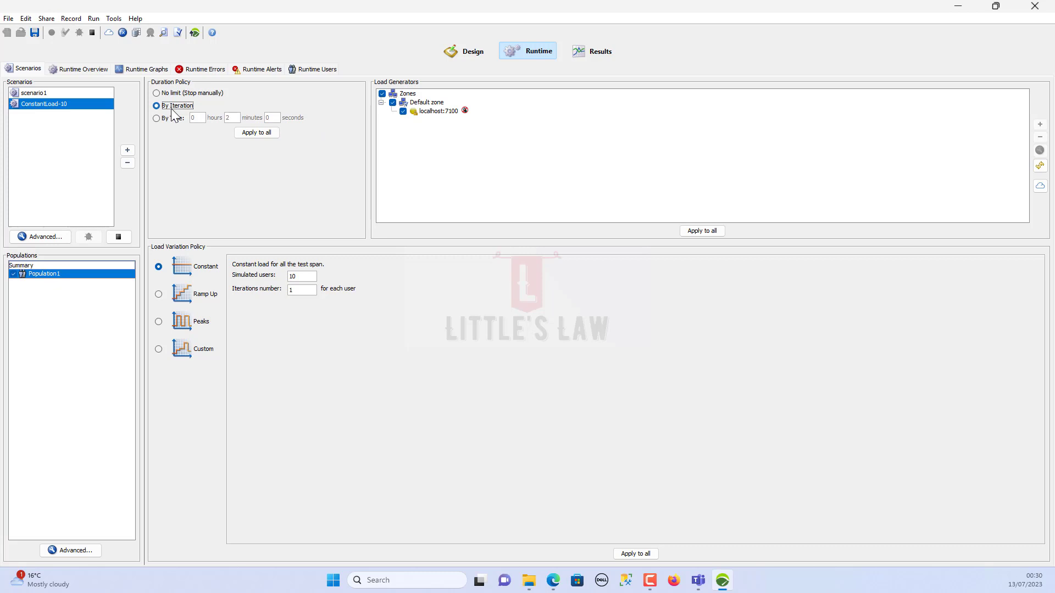
{"action": "double_click", "coordinate": [290, 290]}
{"action": "left_click", "coordinate": [296, 279]}
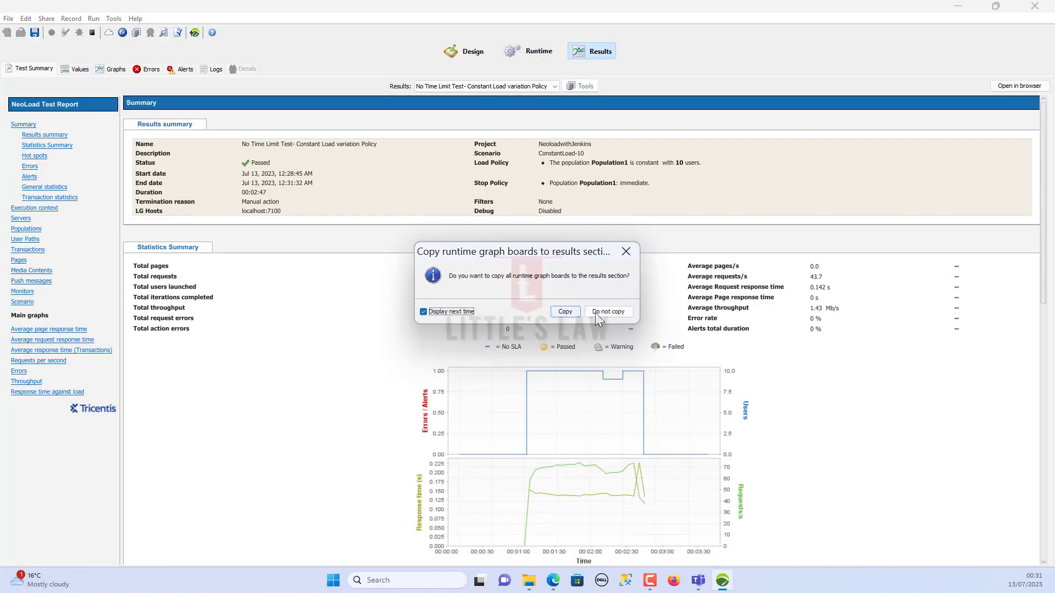
{"action": "left_click", "coordinate": [597, 312]}
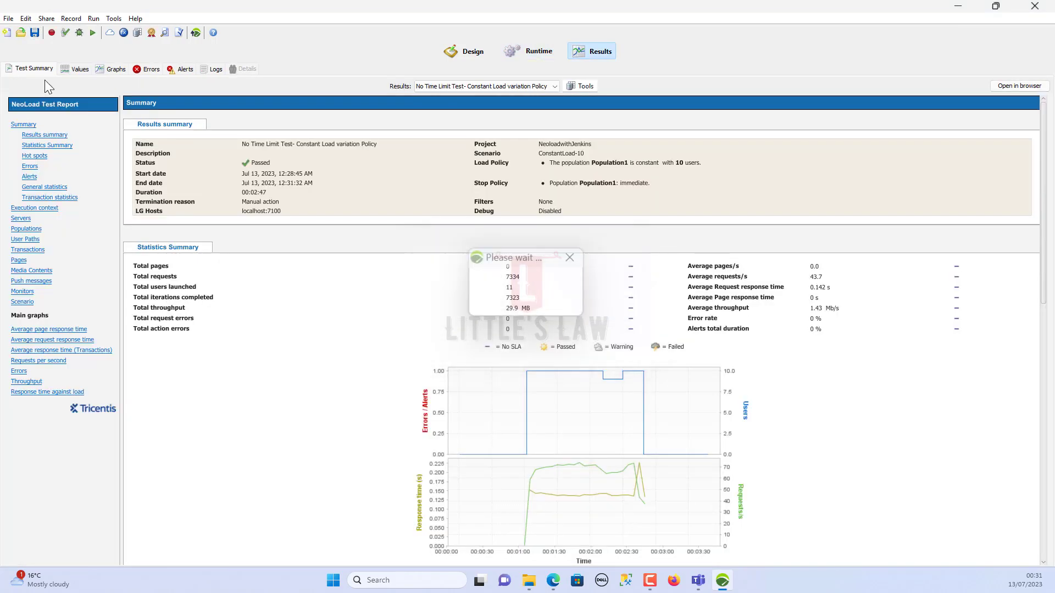
Step: Set Population1's constant load to 10 simulated users with 60 iterations for each user
{"action": "left_click", "coordinate": [524, 51]}
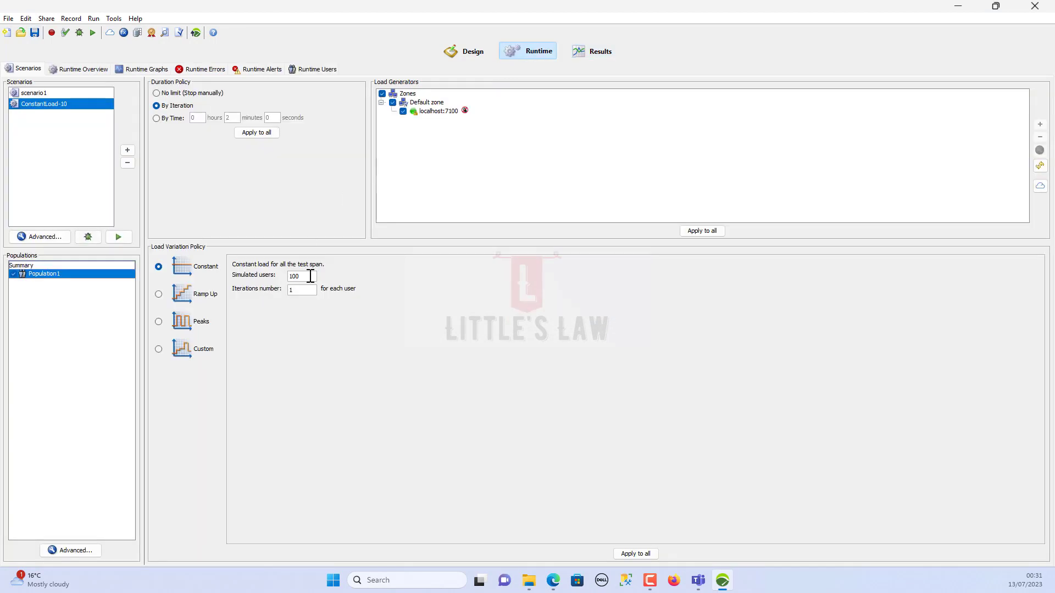
{"action": "double_click", "coordinate": [310, 276]}
{"action": "double_click", "coordinate": [311, 290]}
{"action": "type", "text": "60"}
{"action": "double_click", "coordinate": [306, 277]}
{"action": "left_click_drag", "start_coordinate": [309, 279], "coordinate": [226, 271]}
{"action": "left_click_drag", "start_coordinate": [310, 290], "coordinate": [272, 295]}
{"action": "type", "text": "60"}
{"action": "left_click_drag", "start_coordinate": [303, 276], "coordinate": [163, 272]}
{"action": "type", "text": "10"}
{"action": "left_click_drag", "start_coordinate": [301, 273], "coordinate": [253, 300]}
{"action": "type", "text": "60"}
Step: Disable monitoring before the first virtual user starts and after all virtual users stop in ConstantLoad-10
{"action": "left_click", "coordinate": [55, 234]}
{"action": "left_click", "coordinate": [419, 346]}
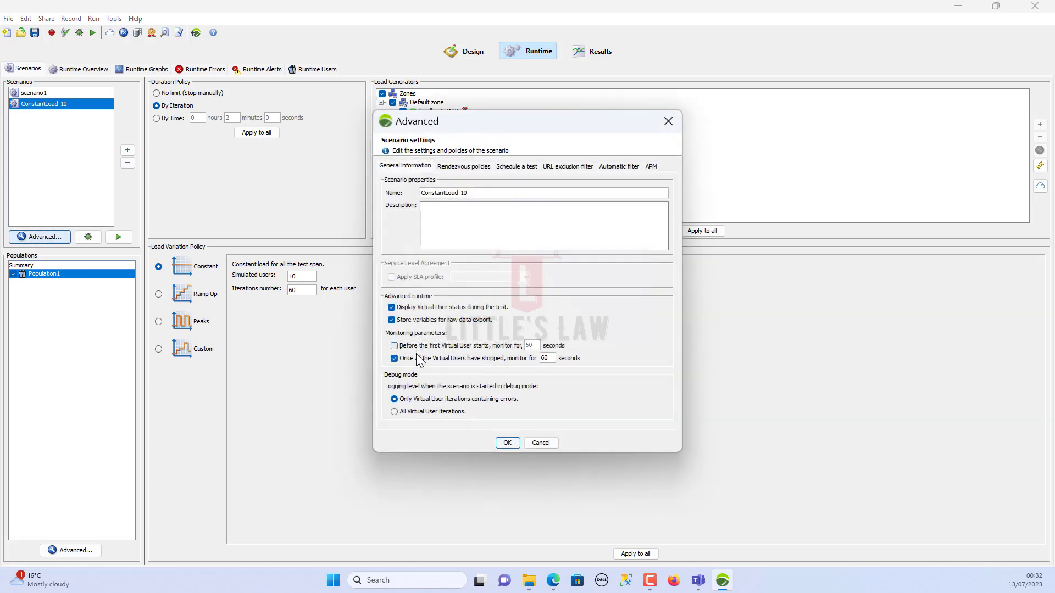
{"action": "left_click", "coordinate": [419, 358]}
{"action": "left_click", "coordinate": [507, 443]}
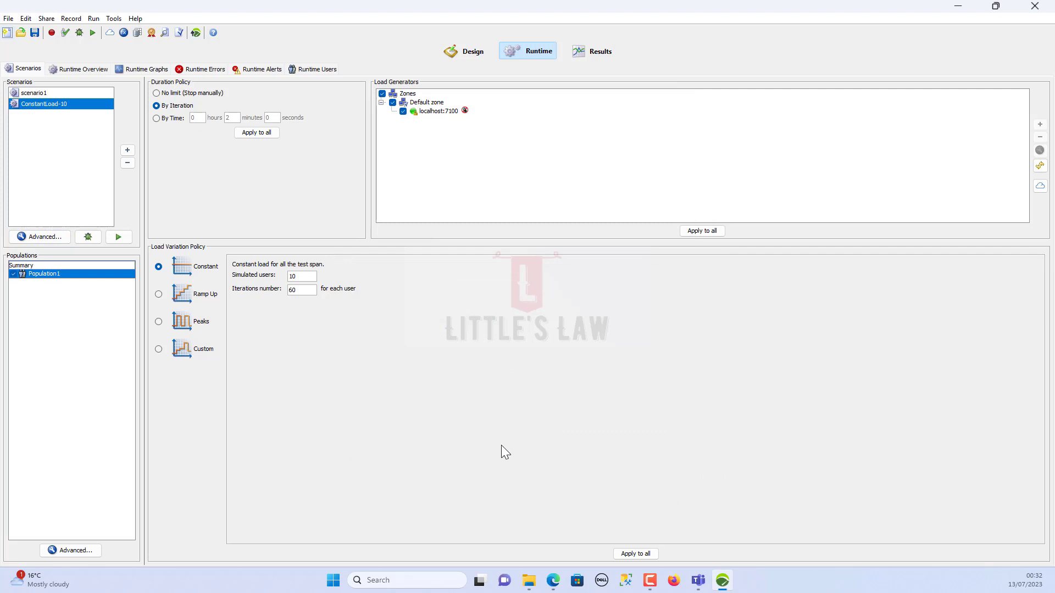
Step: Start the ConstantLoad-10 test with 60 iterations per user, keeping the proposed test name
{"action": "left_click", "coordinate": [303, 277]}
{"action": "left_click", "coordinate": [293, 291]}
{"action": "type", "text": "60"}
{"action": "left_click", "coordinate": [92, 33]}
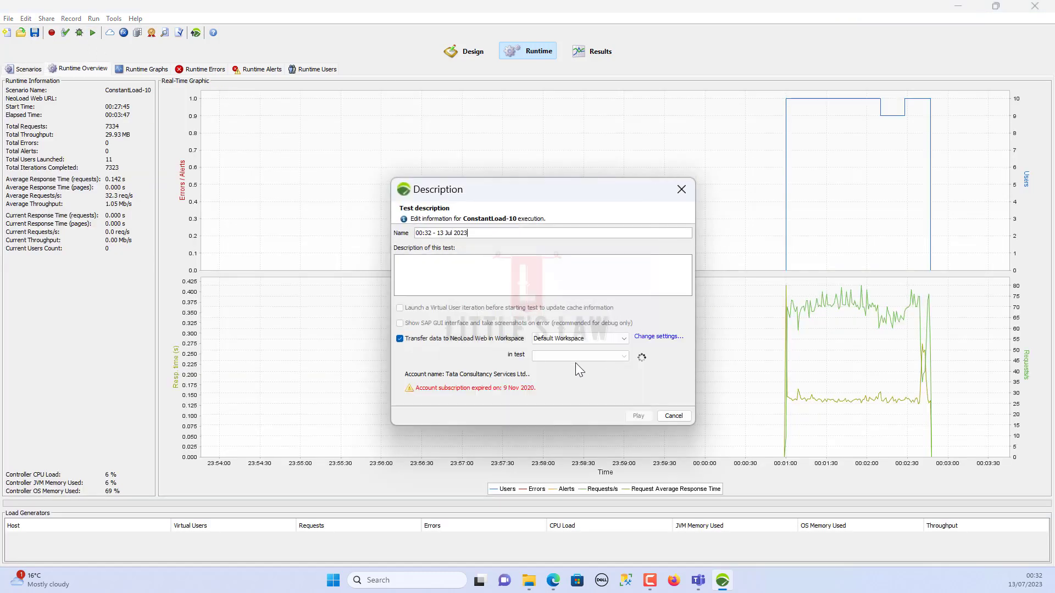
{"action": "left_click", "coordinate": [638, 416]}
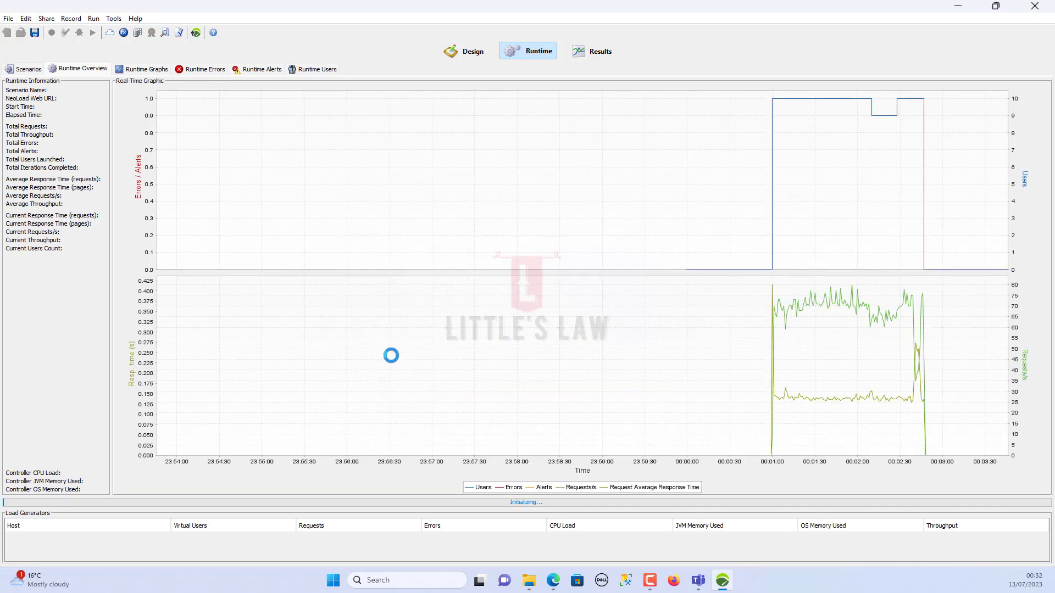
Step: Decline copying the graph boards and examine the Actions count in the finished run's transaction results
{"action": "left_click", "coordinate": [25, 69]}
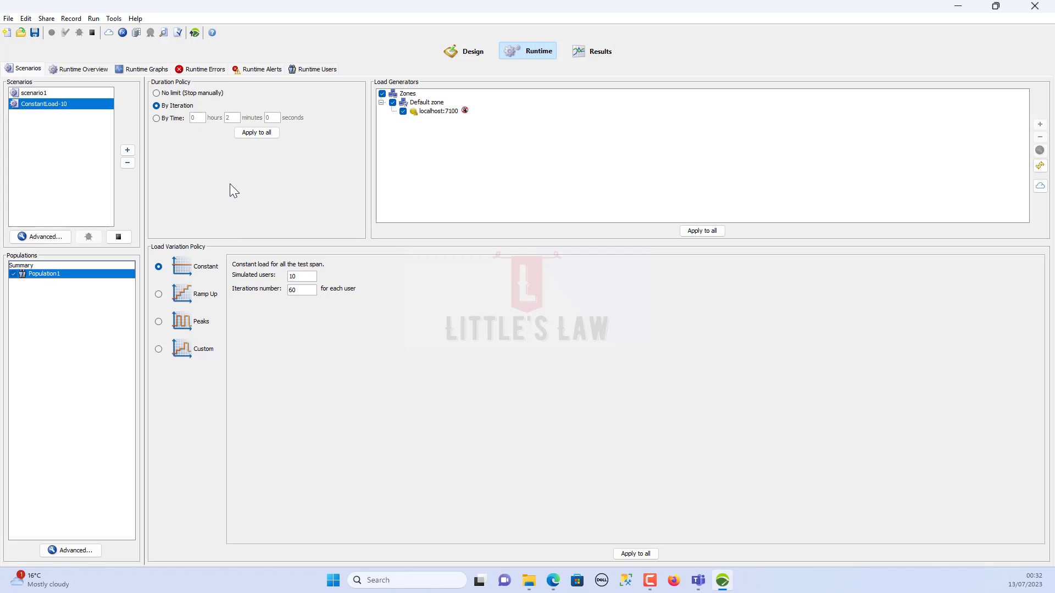
{"action": "left_click_drag", "start_coordinate": [301, 296], "coordinate": [276, 293]}
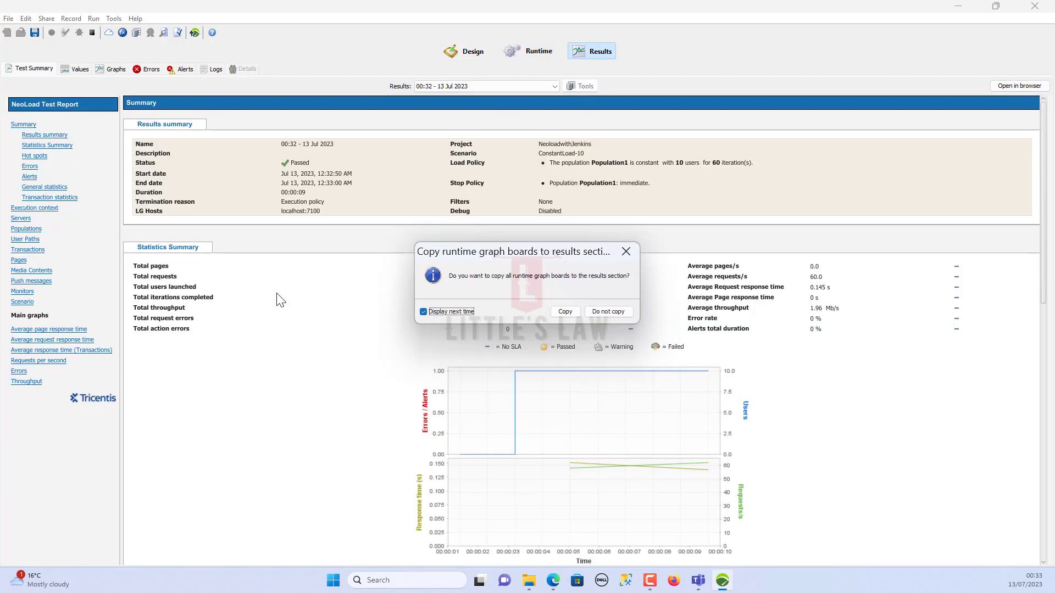
{"action": "left_click", "coordinate": [615, 315]}
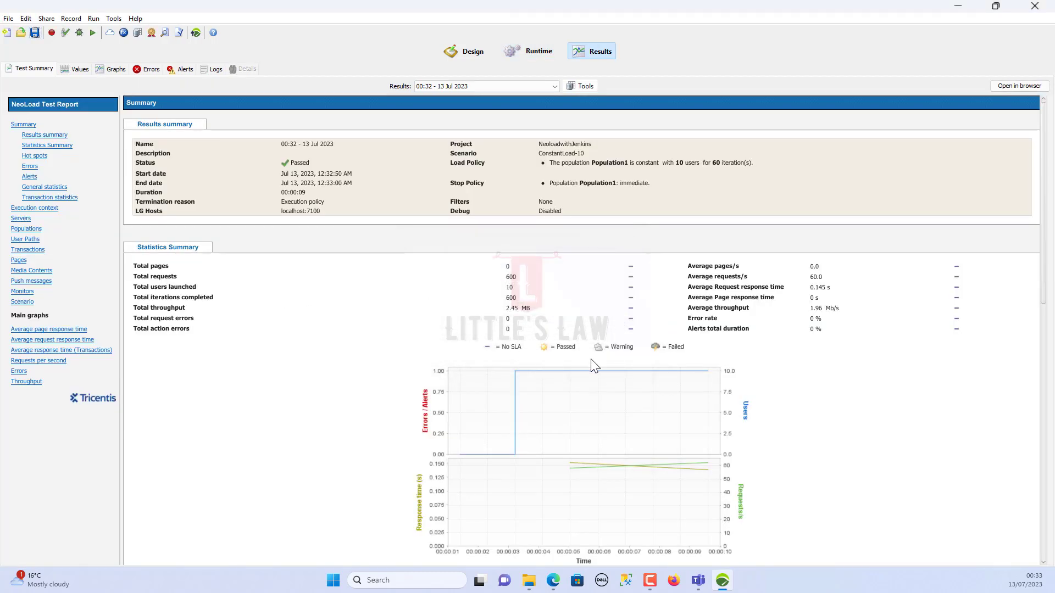
{"action": "left_click", "coordinate": [39, 253]}
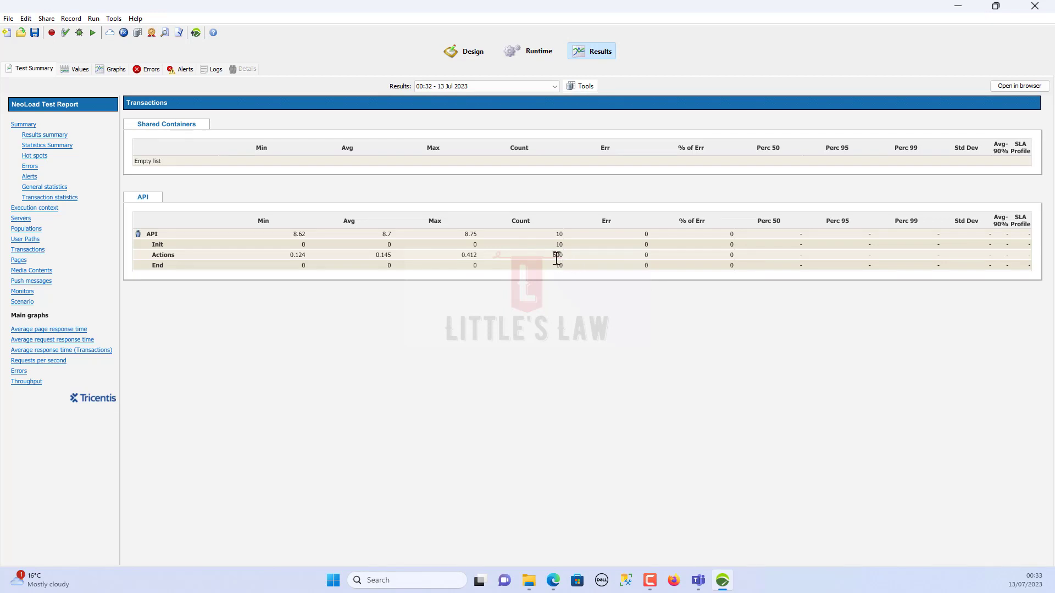
{"action": "left_click_drag", "start_coordinate": [552, 256], "coordinate": [564, 256]}
Step: Set the iterations number for each user in the ConstantLoad-10 scenario to 600
{"action": "left_click", "coordinate": [522, 48]}
{"action": "left_click", "coordinate": [304, 290]}
{"action": "key", "text": "Home"}
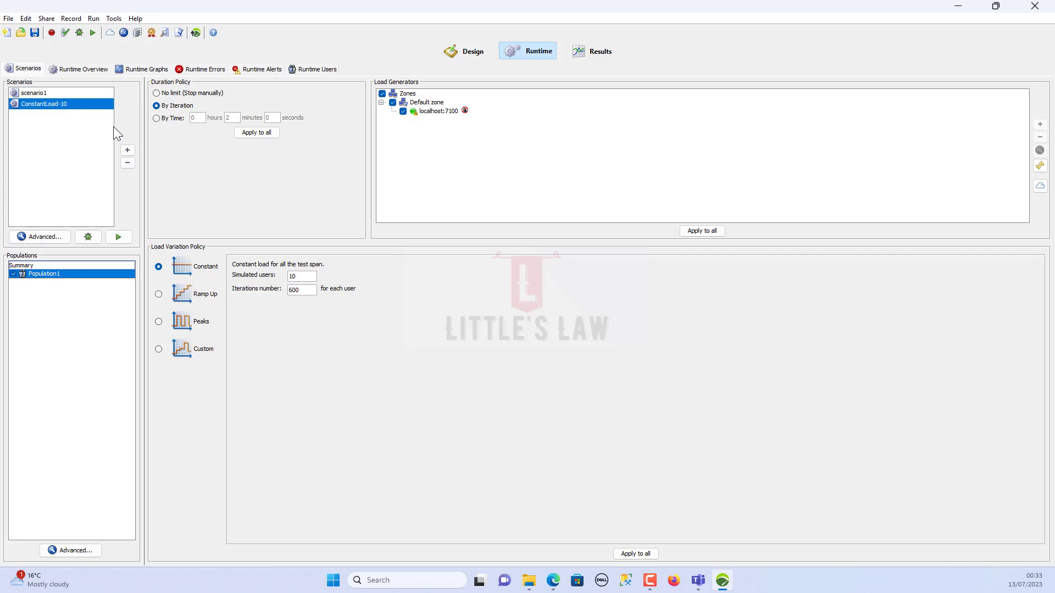
Step: Save the project and start the ConstantLoad-10 test with 600 iterations per user, without transferring data to NeoLoad Web
{"action": "left_click", "coordinate": [33, 34]}
{"action": "left_click", "coordinate": [90, 35]}
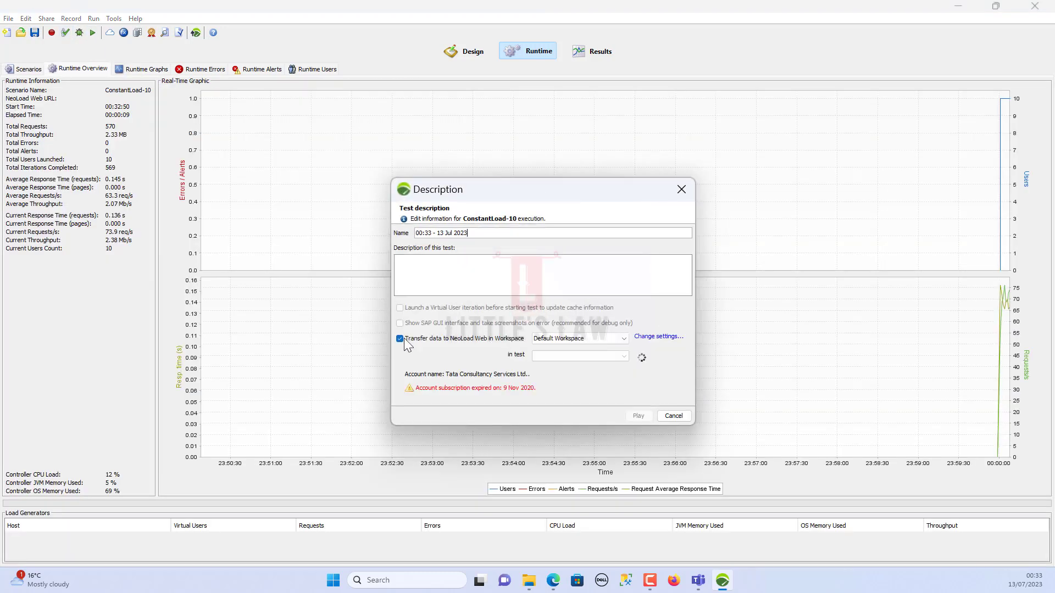
{"action": "left_click", "coordinate": [403, 342]}
{"action": "left_click", "coordinate": [637, 416]}
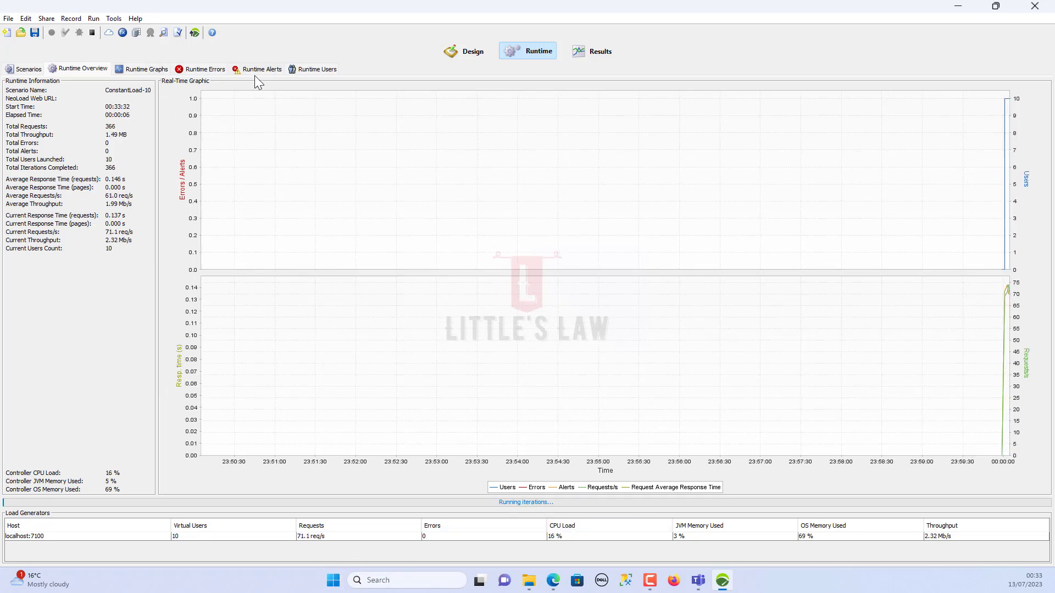
Step: Add the average duration of the API user path's Catalog.action request to the User Load and Error Rate runtime graph
{"action": "left_click", "coordinate": [156, 74]}
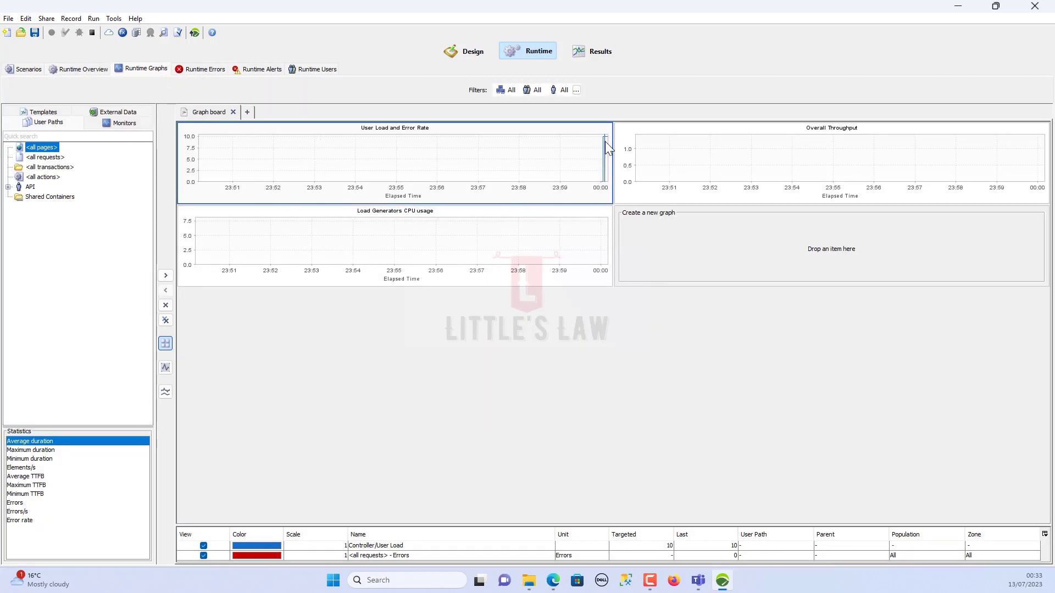
{"action": "left_click", "coordinate": [8, 187]}
{"action": "left_click", "coordinate": [18, 246]}
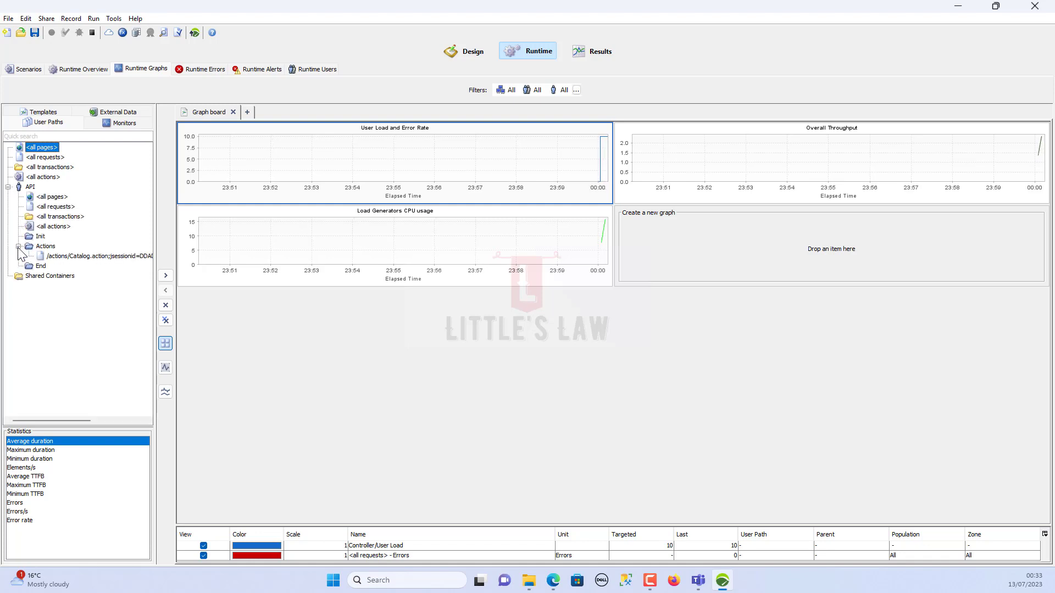
{"action": "left_click_drag", "start_coordinate": [70, 256], "coordinate": [289, 167]}
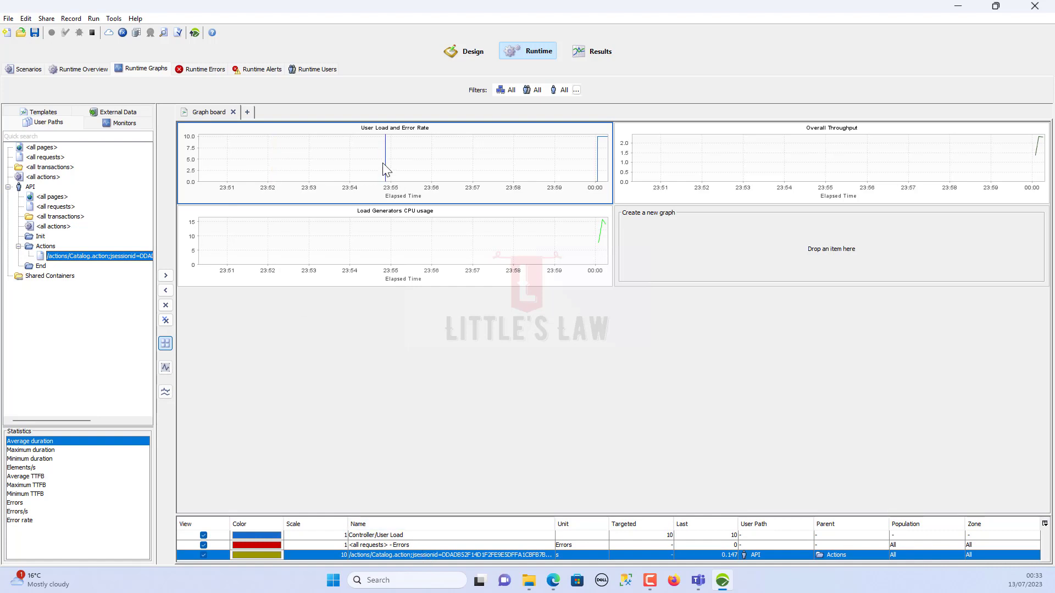
{"action": "left_click", "coordinate": [827, 160]}
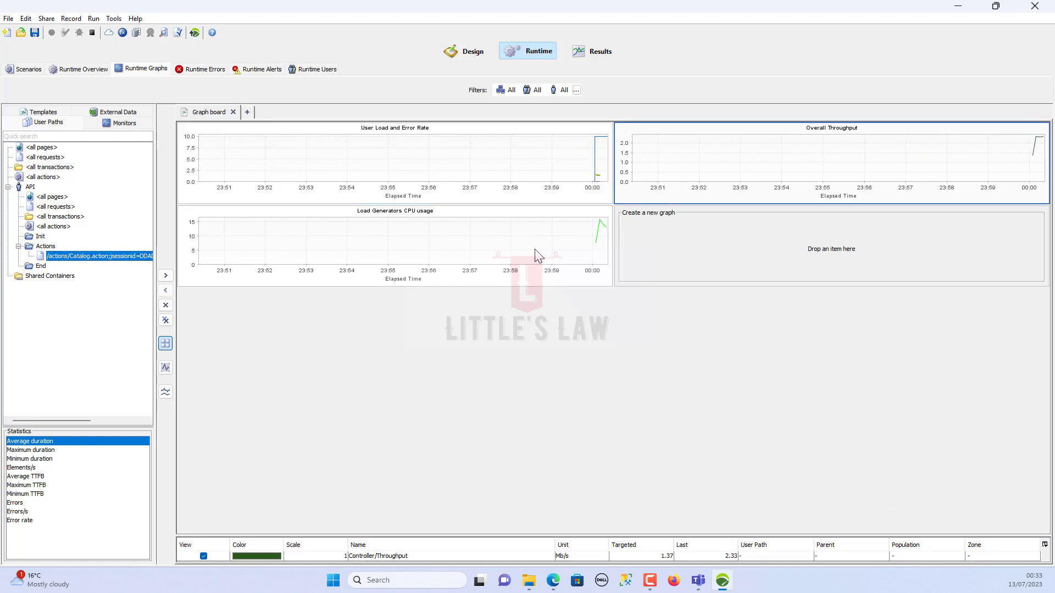
{"action": "left_click", "coordinate": [99, 75]}
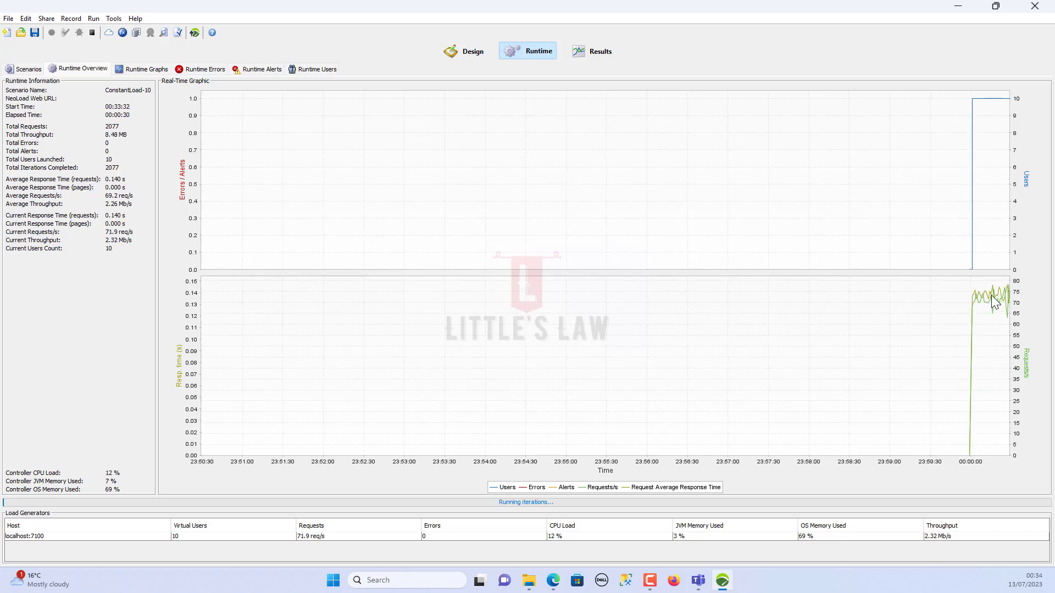
Step: Enlarge the User Load and Error Rate graph and add the average durations of the API's all requests and all transactions
{"action": "left_click", "coordinate": [134, 73]}
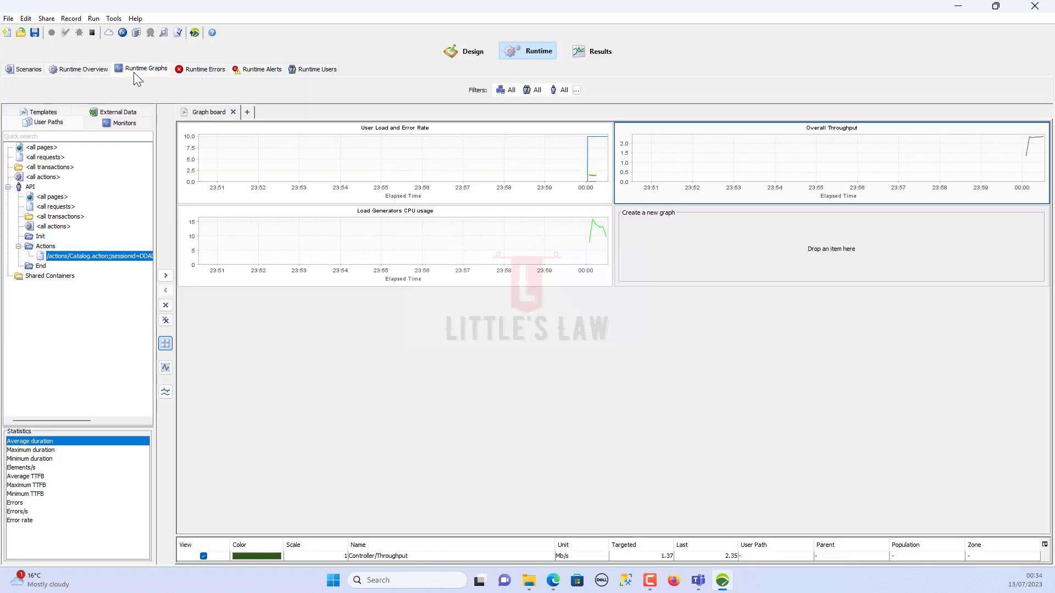
{"action": "left_click", "coordinate": [543, 173]}
{"action": "double_click", "coordinate": [543, 172]}
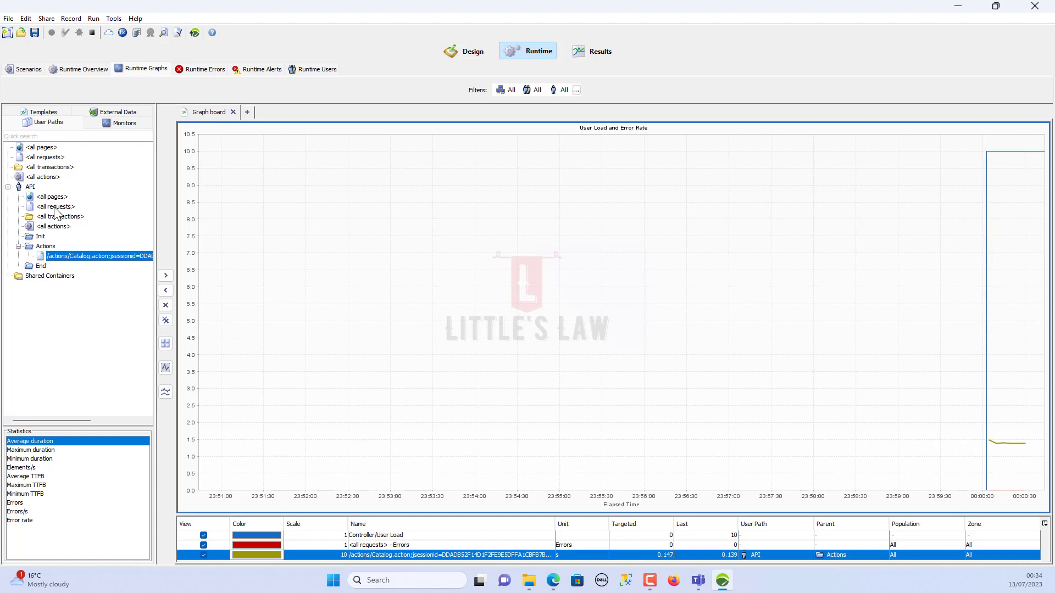
{"action": "left_click_drag", "start_coordinate": [55, 206], "coordinate": [372, 301]}
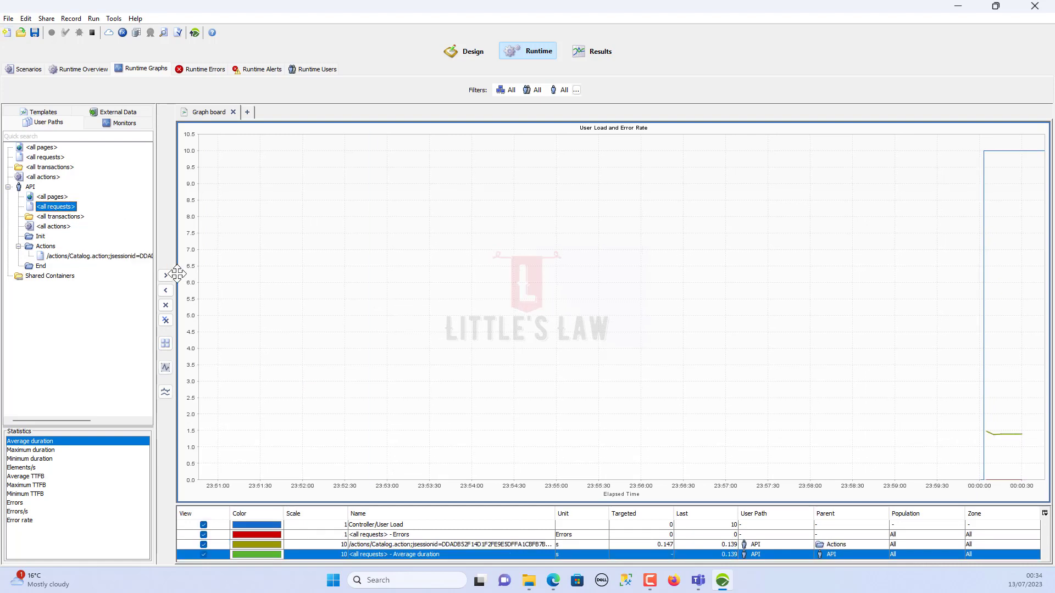
{"action": "left_click_drag", "start_coordinate": [60, 217], "coordinate": [328, 273]}
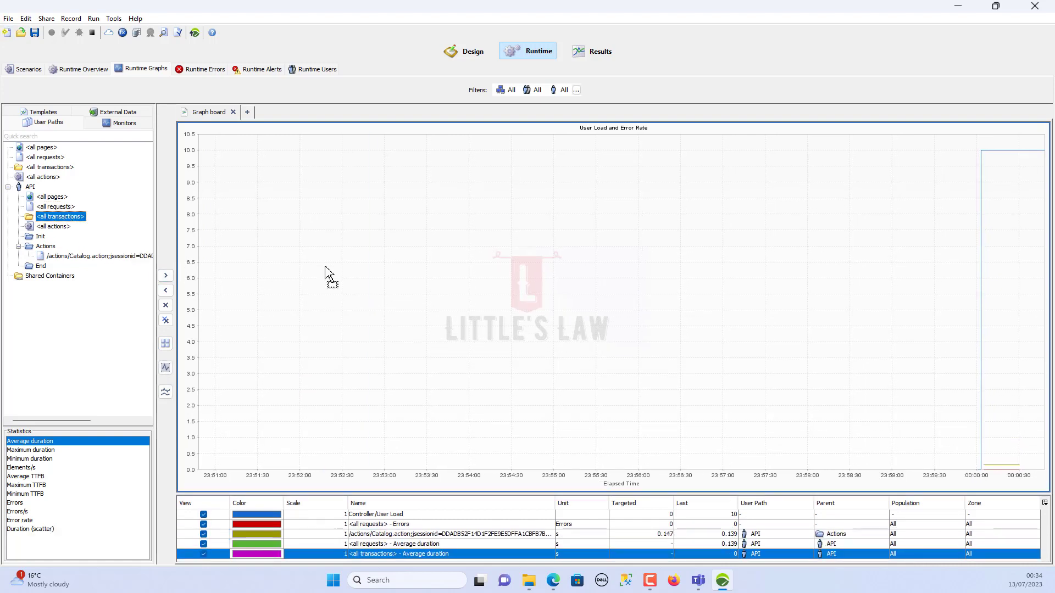
{"action": "left_click", "coordinate": [416, 537]}
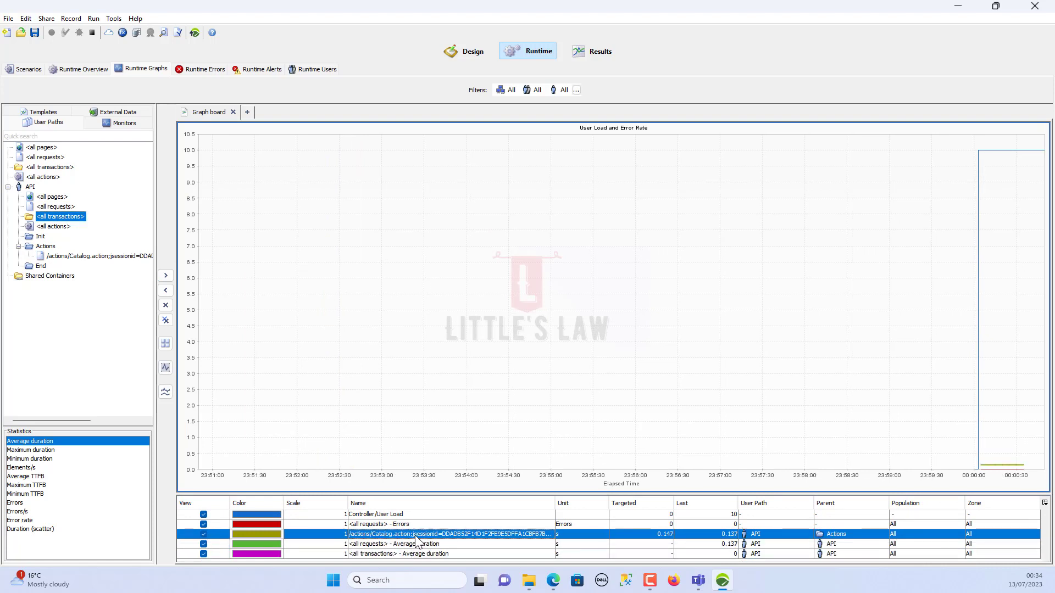
{"action": "left_click", "coordinate": [83, 70]}
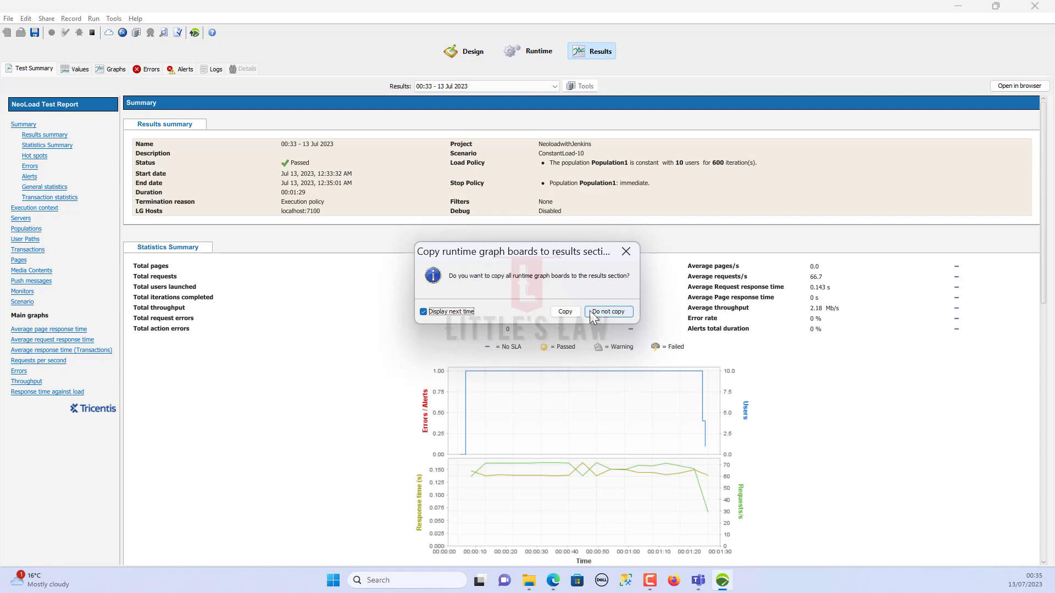
Step: Decline copying the runtime graph boards and examine the Actions count in the transaction results of the 600-iteration run
{"action": "left_click", "coordinate": [592, 315]}
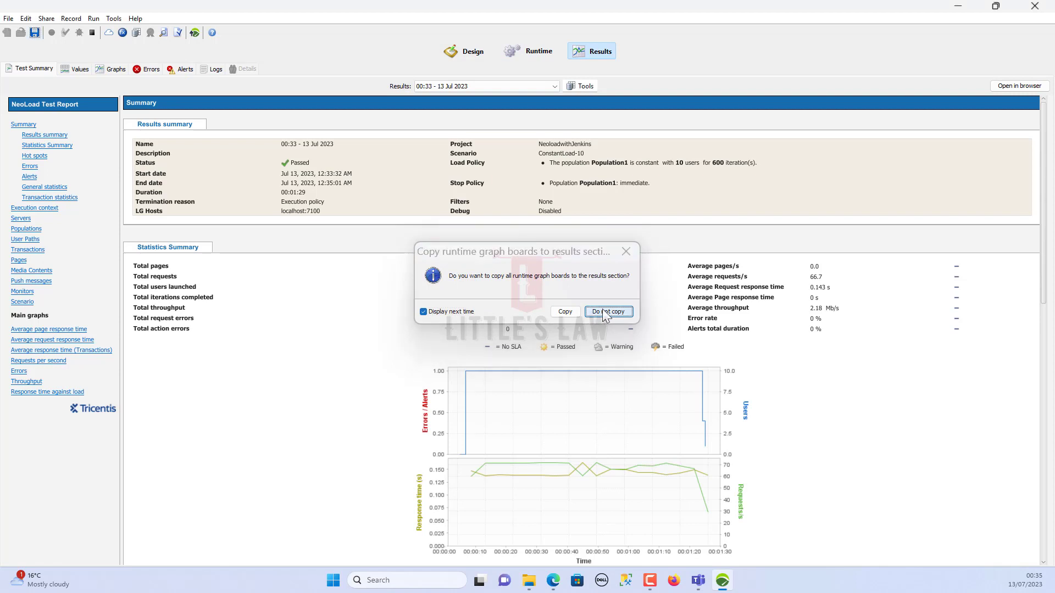
{"action": "left_click", "coordinate": [28, 250]}
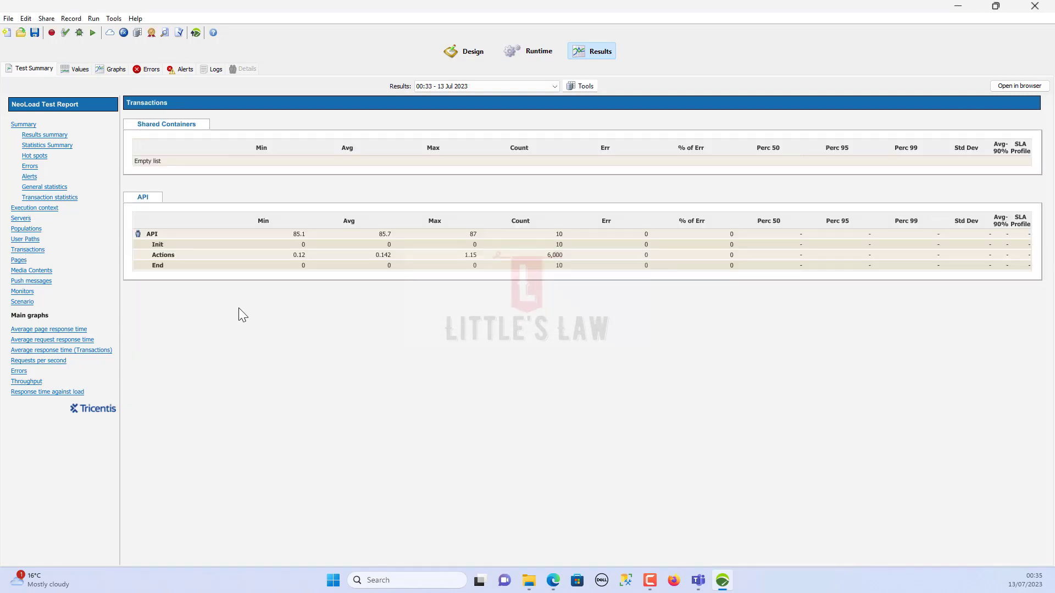
{"action": "left_click_drag", "start_coordinate": [566, 255], "coordinate": [566, 256]}
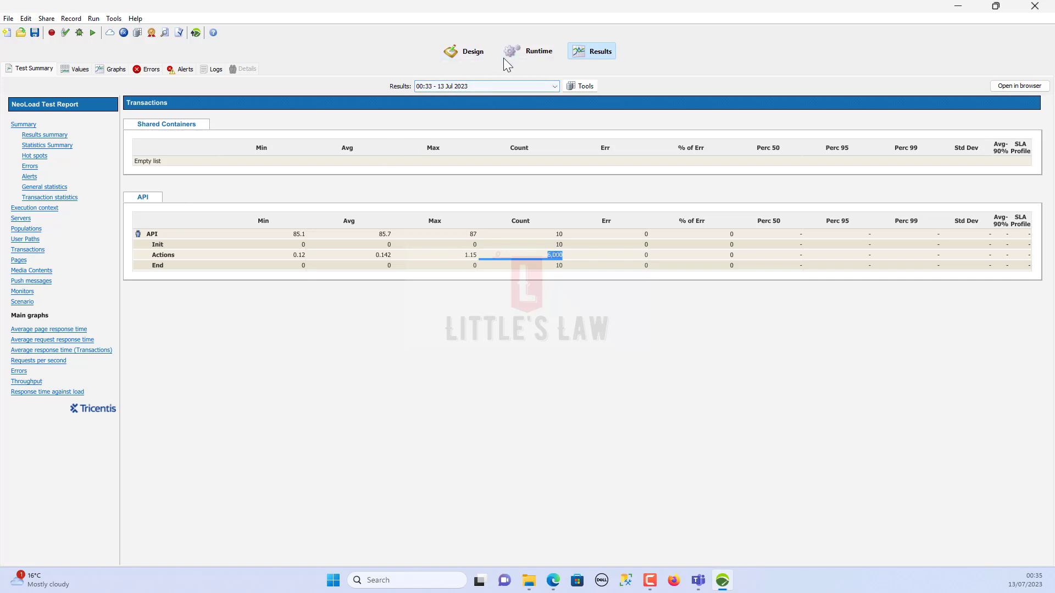
Step: Set the ConstantLoad-10 duration policy to By Time with a duration of 5 minutes
{"action": "left_click", "coordinate": [521, 55]}
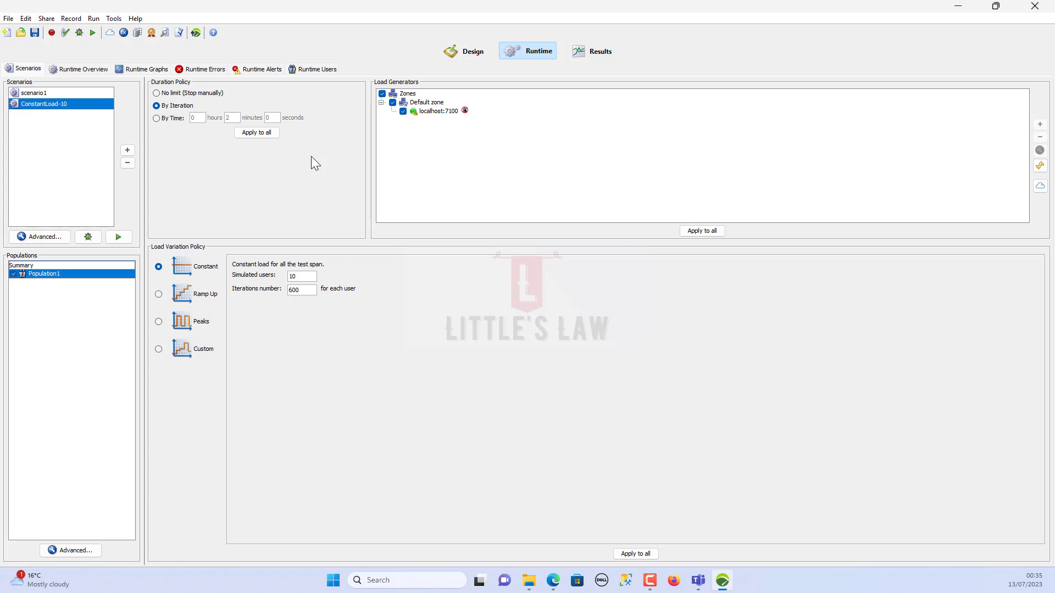
{"action": "left_click", "coordinate": [165, 118]}
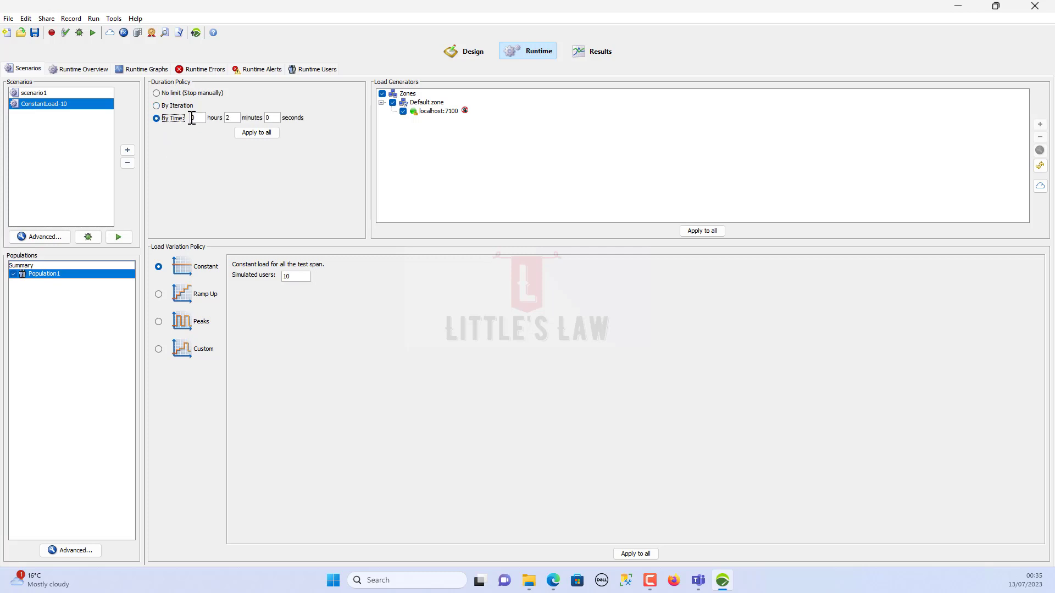
{"action": "double_click", "coordinate": [187, 118]}
{"action": "left_click", "coordinate": [234, 117]}
{"action": "double_click", "coordinate": [270, 118]}
{"action": "double_click", "coordinate": [235, 120]}
{"action": "type", "text": "5"}
{"action": "left_click_drag", "start_coordinate": [299, 276], "coordinate": [280, 276]}
Step: Compare the load settings offered by the By Iteration and No limit duration policies, finishing on By Time
{"action": "left_click", "coordinate": [172, 106]}
{"action": "left_click", "coordinate": [174, 95]}
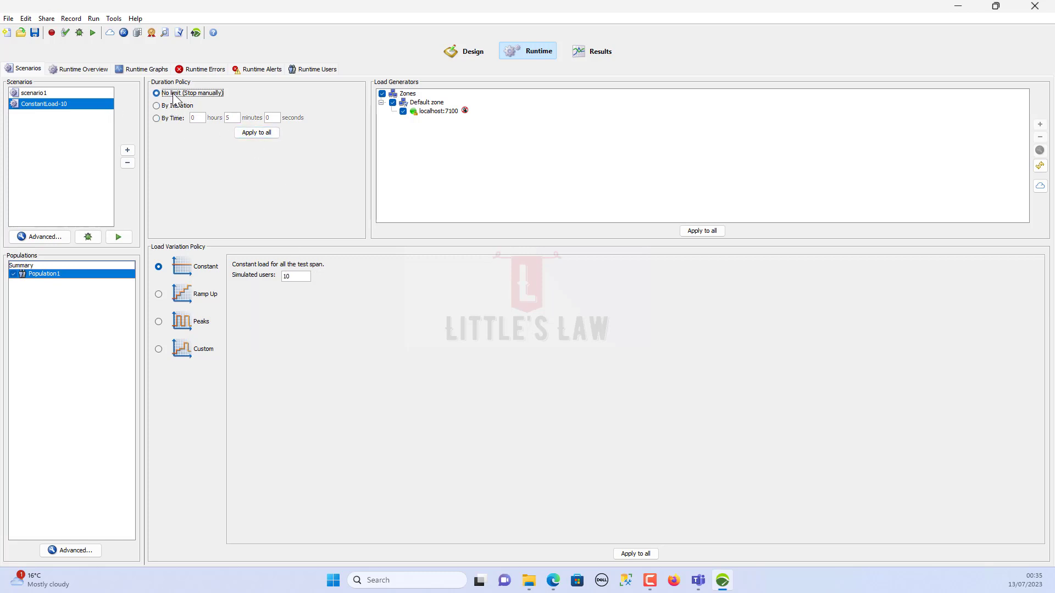
{"action": "left_click", "coordinate": [177, 106]}
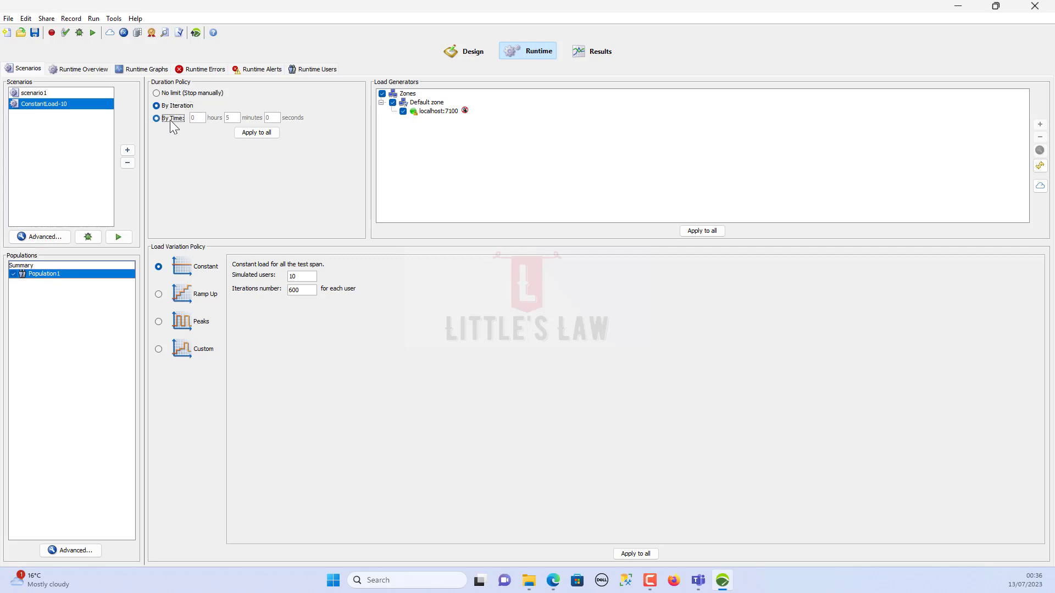
{"action": "left_click", "coordinate": [170, 120]}
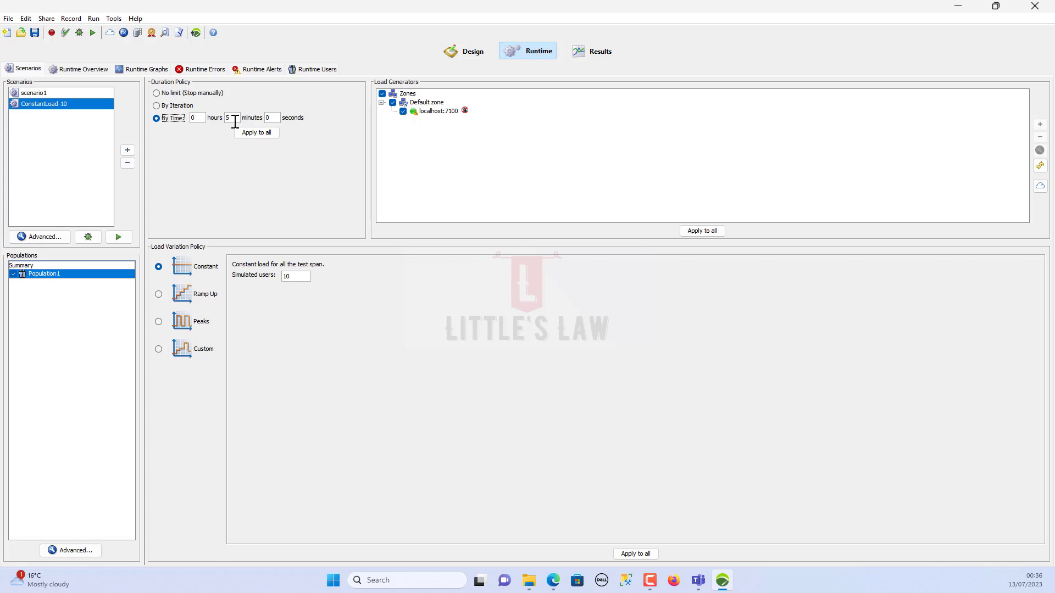
Step: Save the project and start the 5-minute ConstantLoad-10 test with the proposed name, without transferring data to NeoLoad Web
{"action": "double_click", "coordinate": [300, 276]}
{"action": "left_click", "coordinate": [35, 33]}
{"action": "left_click", "coordinate": [94, 32]}
{"action": "left_click", "coordinate": [405, 339]}
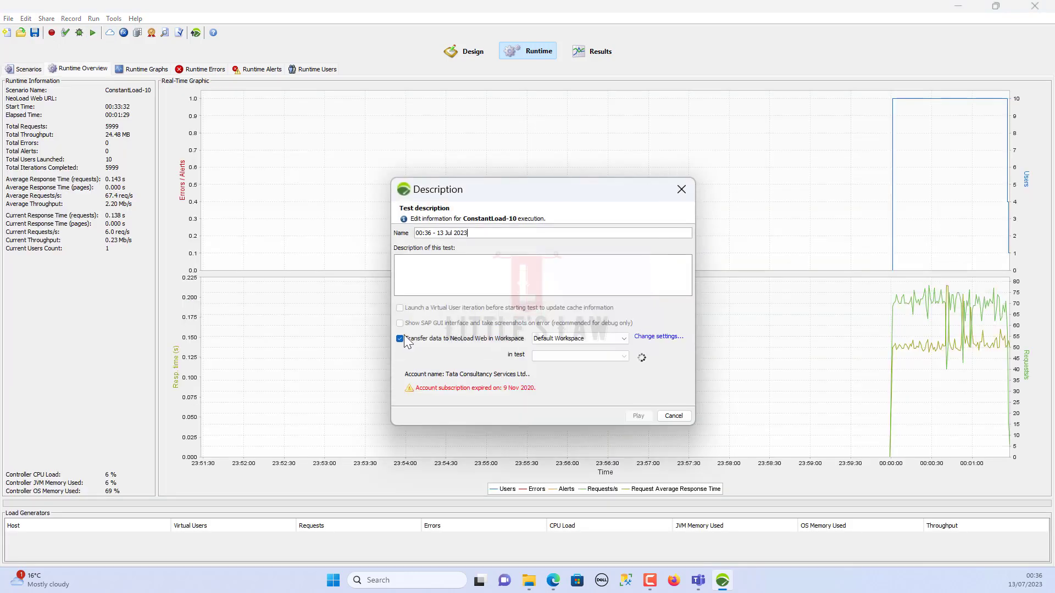
{"action": "left_click", "coordinate": [399, 342]}
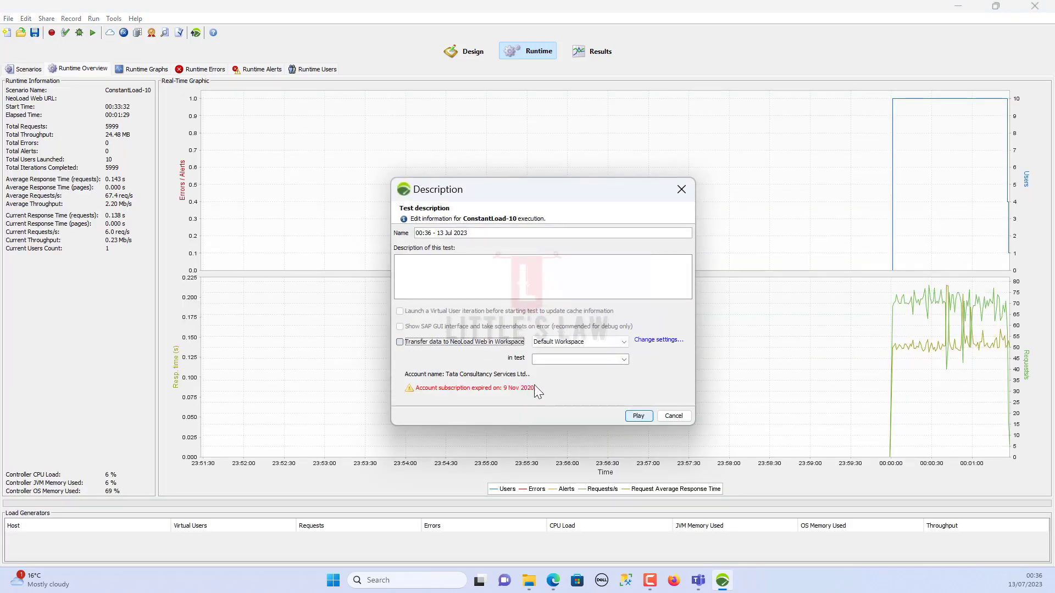
{"action": "left_click", "coordinate": [637, 416]}
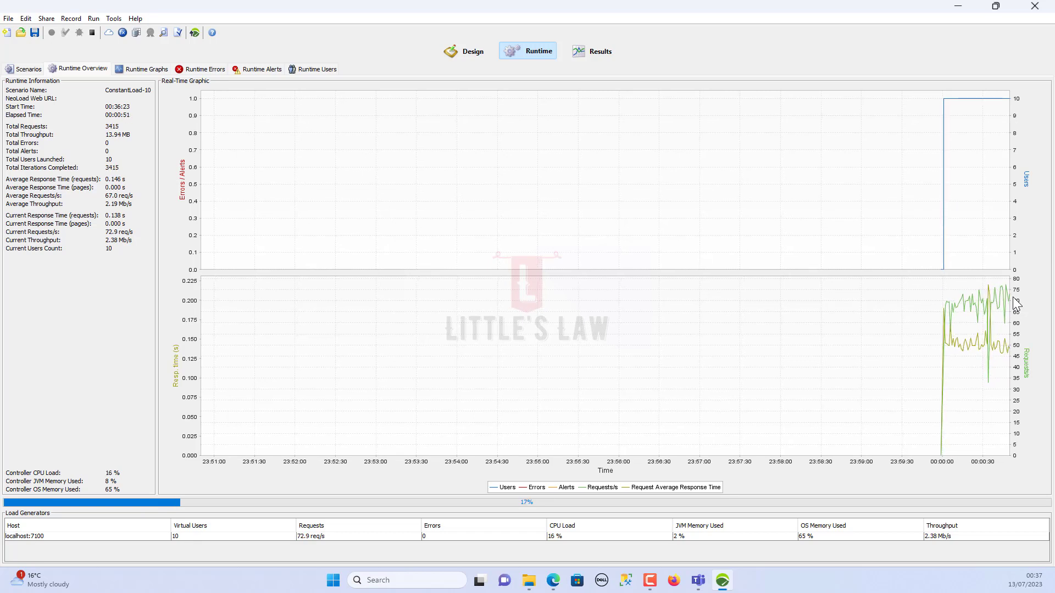
Step: Return to the ConstantLoad-10 scenario settings while the test is running
{"action": "left_click", "coordinate": [32, 69]}
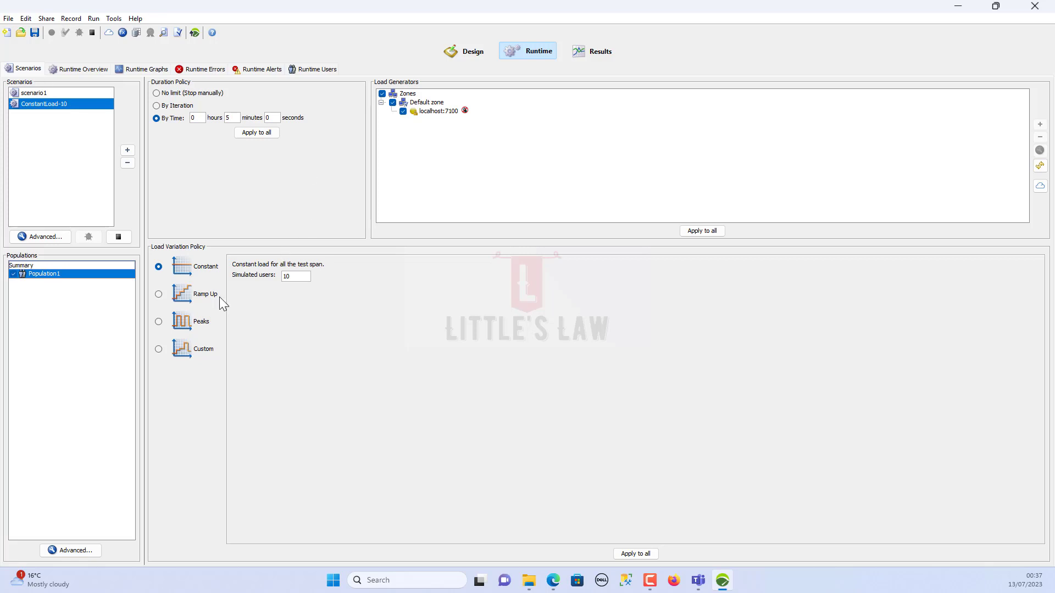